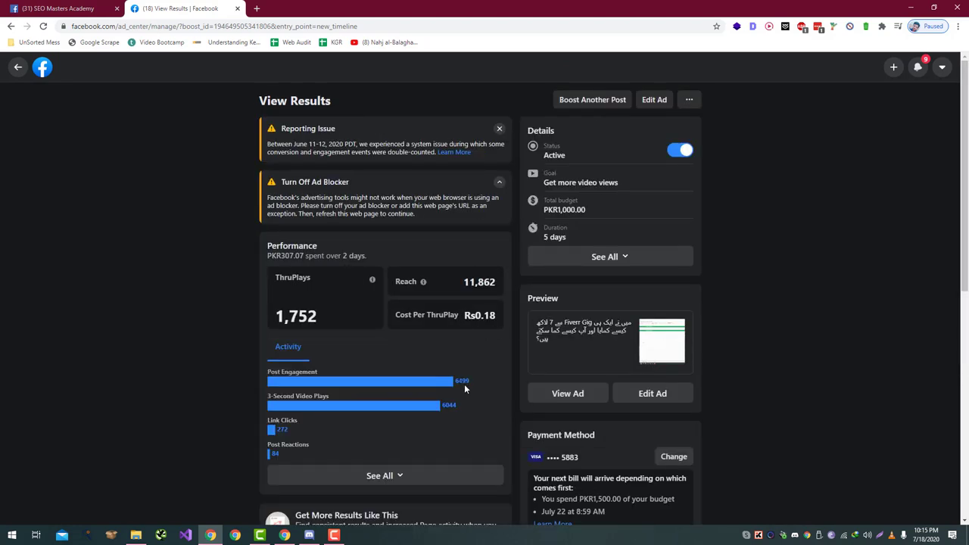
# Review the boosted video post's performance figures, including its reach and the expanded activity breakdown of plays, clicks, reactions and shares
pyautogui.doubleClick(458, 387)
pyautogui.doubleClick(449, 405)
pyautogui.scroll(-1, 411, 412)
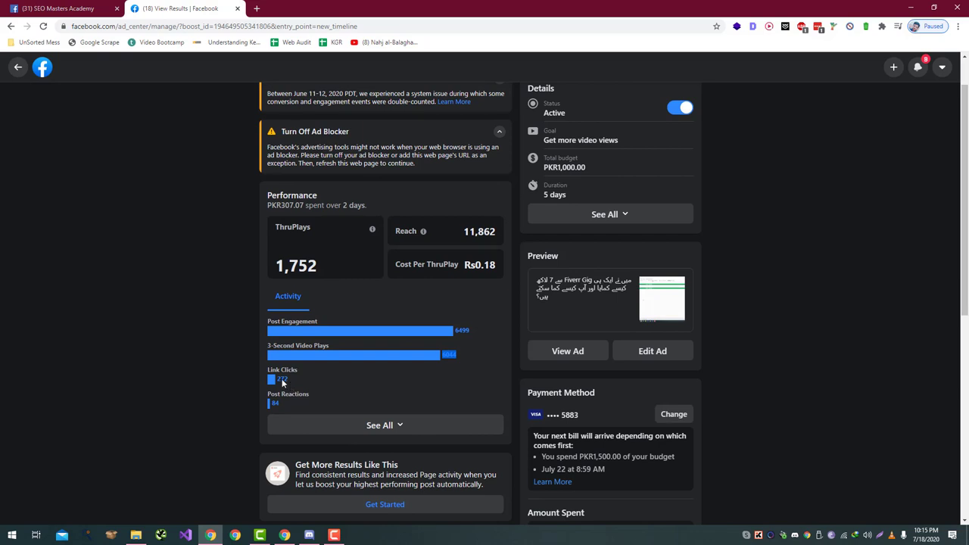
pyautogui.click(310, 425)
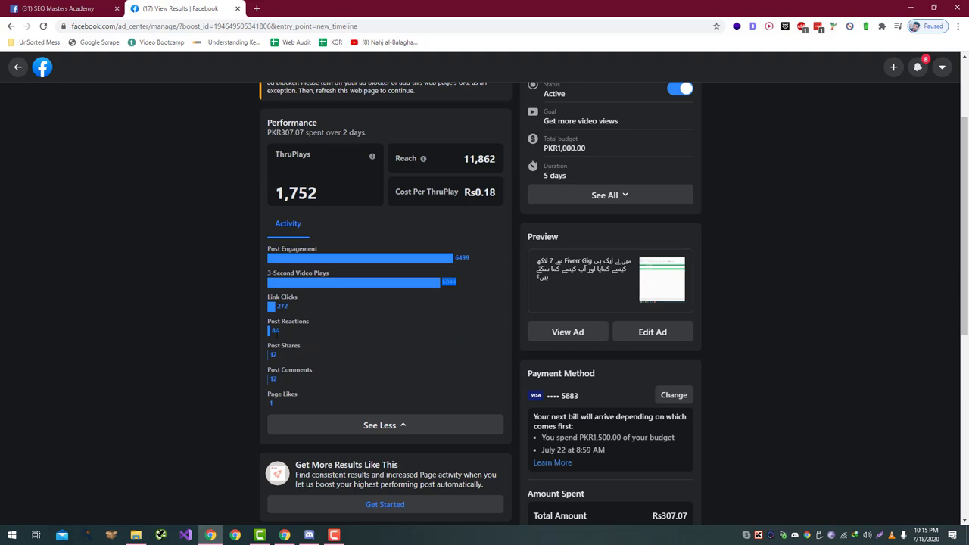
pyautogui.doubleClick(272, 354)
pyautogui.scroll(3, 273, 388)
pyautogui.doubleClick(498, 285)
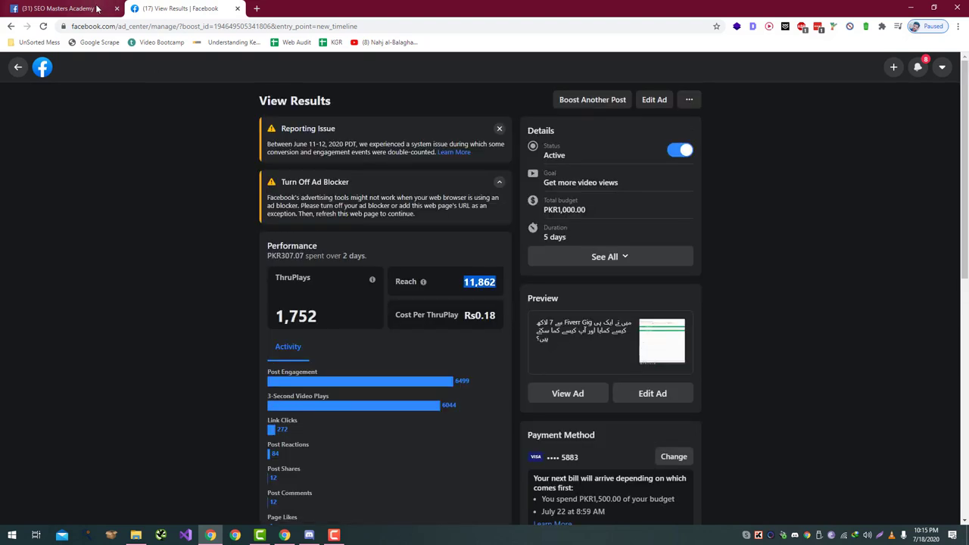
# Return to the Facebook page and upload "Gig Ideas to Earn 300-500$ per month.mp4" from Documents > Camtasia as a new video post
pyautogui.click(13, 68)
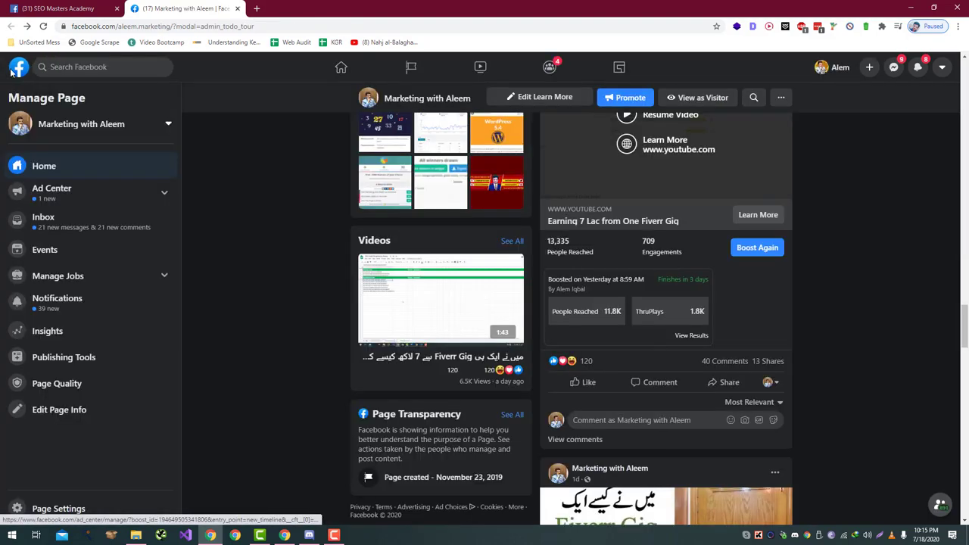
pyautogui.scroll(3, 712, 277)
pyautogui.scroll(10, 711, 276)
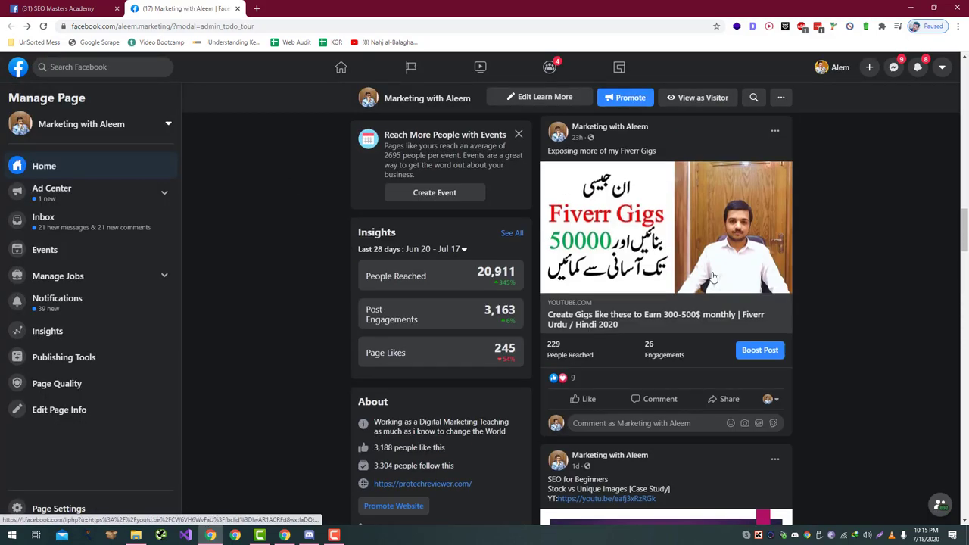
pyautogui.scroll(5, 714, 276)
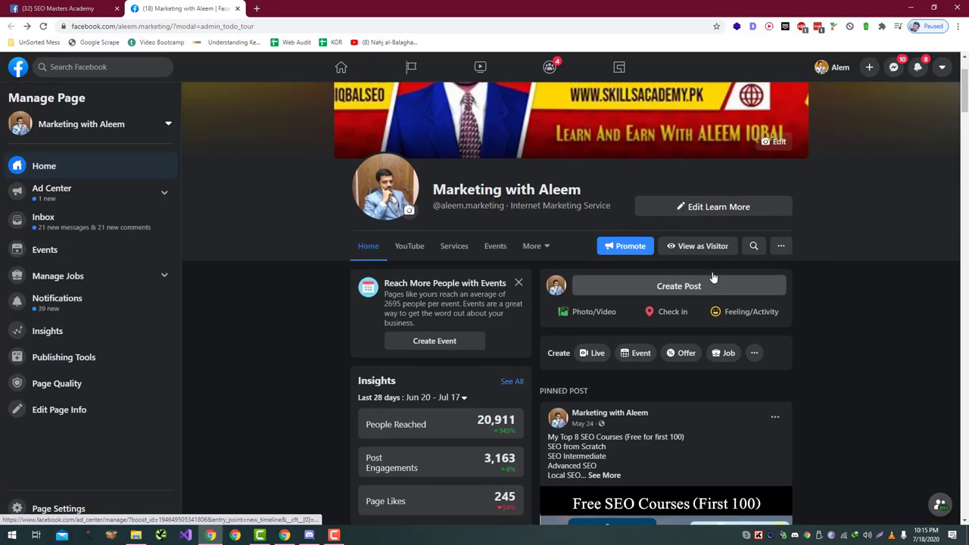
pyautogui.click(591, 416)
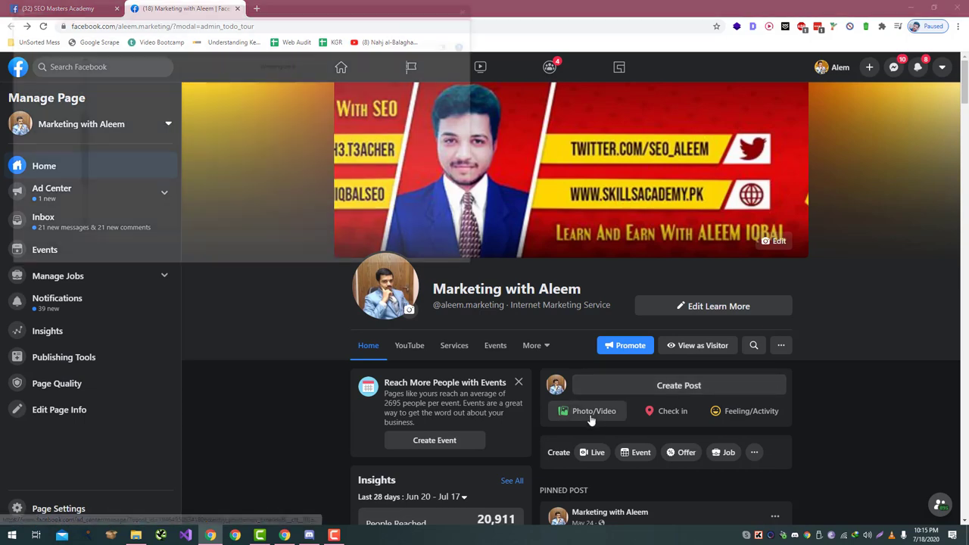
pyautogui.click(45, 98)
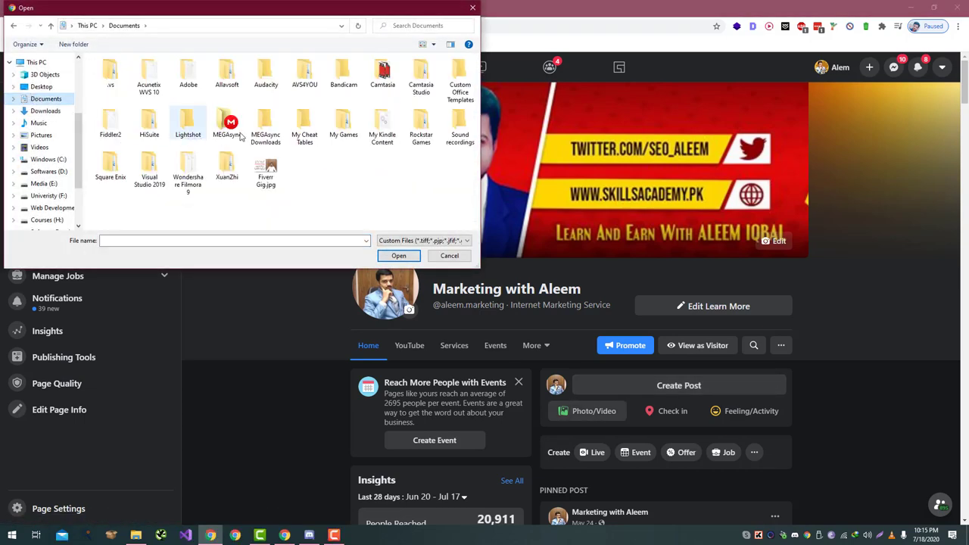
pyautogui.doubleClick(388, 76)
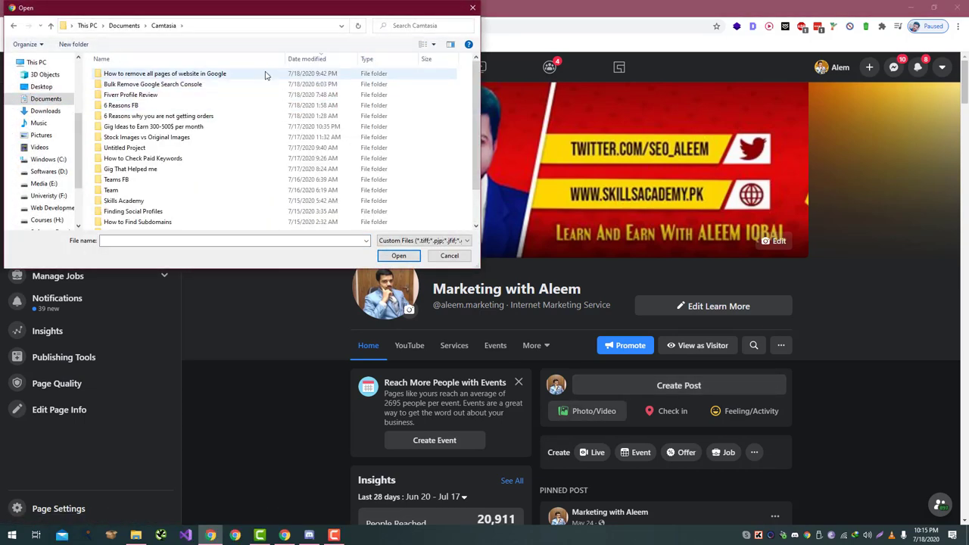
pyautogui.doubleClick(264, 127)
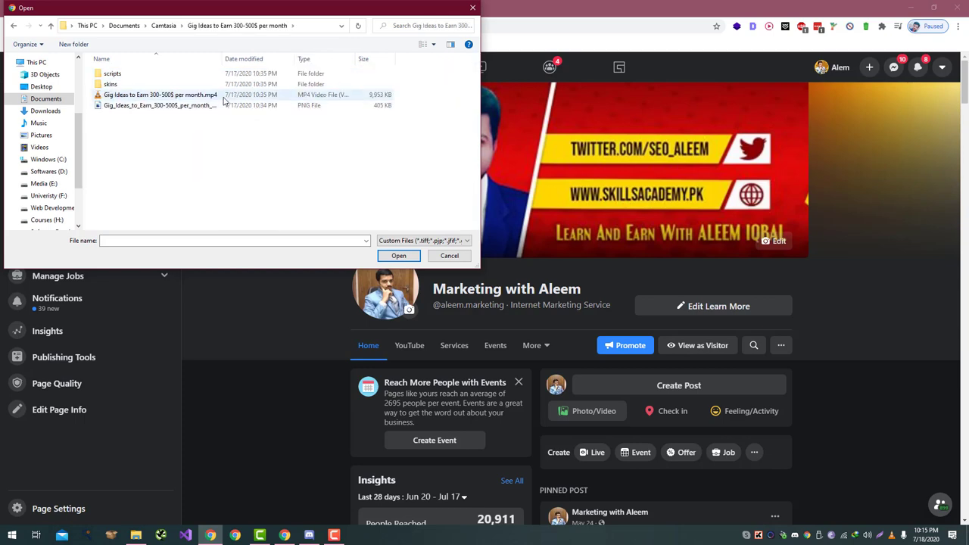
pyautogui.doubleClick(220, 95)
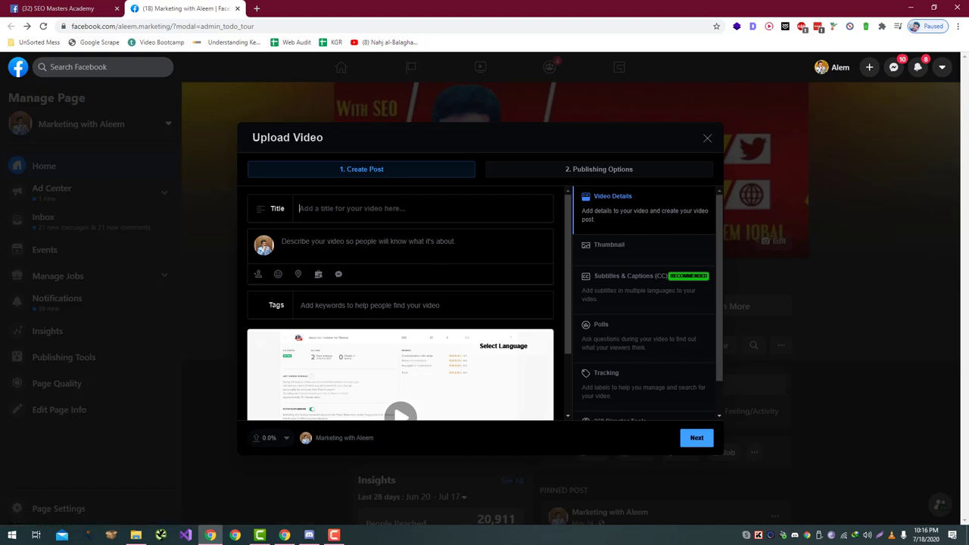
pyautogui.scroll(-1, 602, 295)
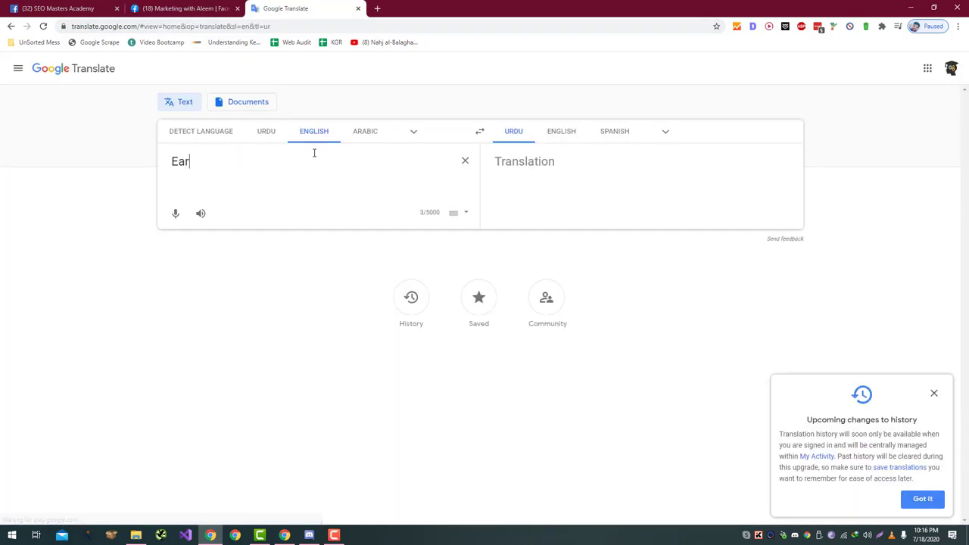
# In Google Translate, translate "Earn upto Rs 5000 per month by creating these Gigs" from English to Urdu
pyautogui.write('n upto Rs')
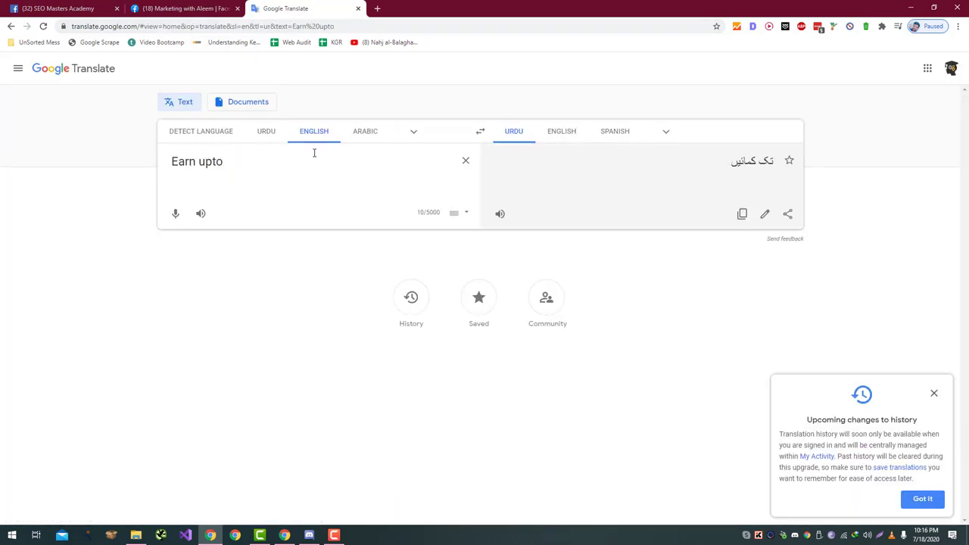
pyautogui.write(' 50')
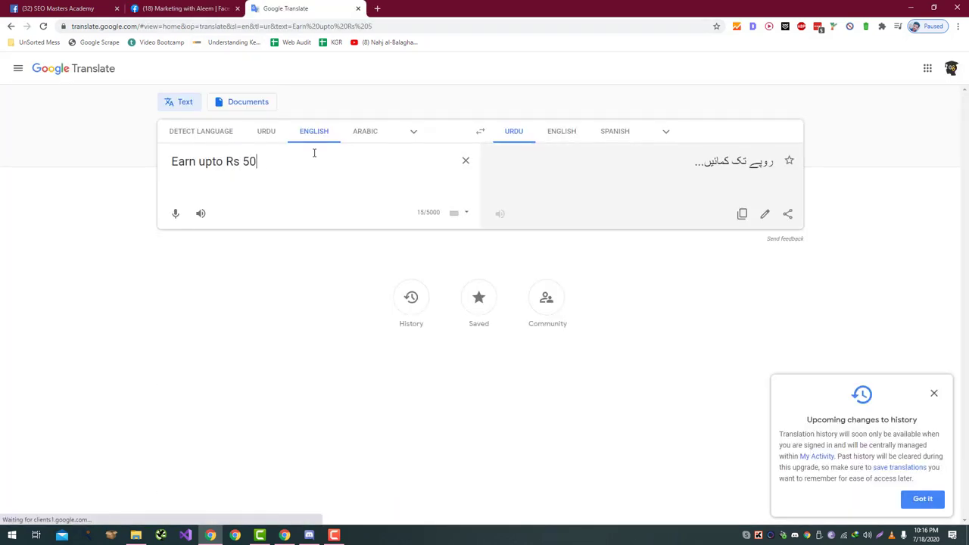
pyautogui.write('00')
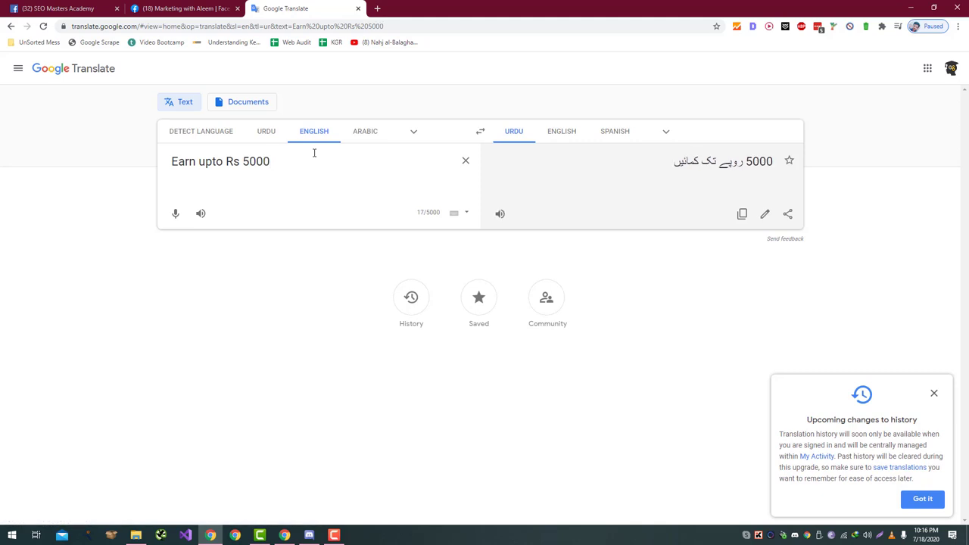
pyautogui.write(' per ')
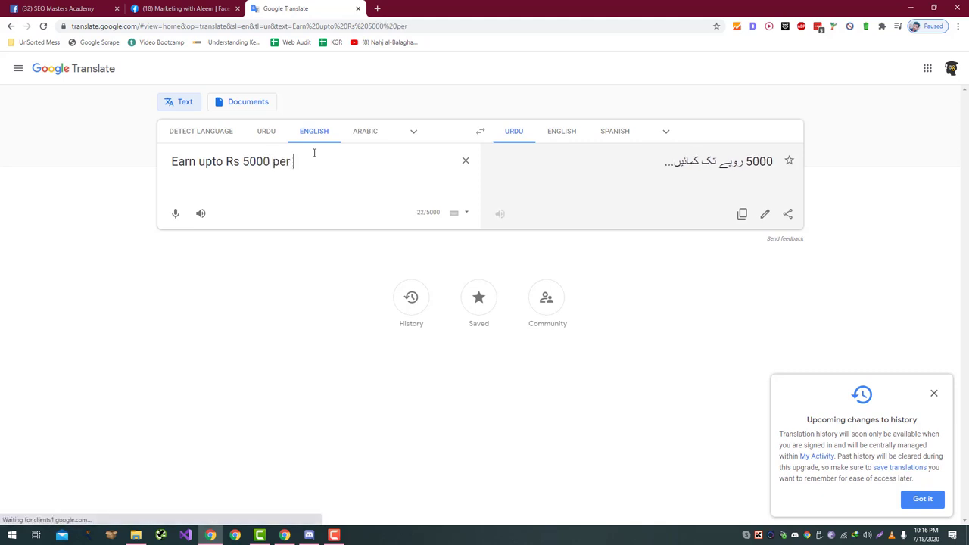
pyautogui.write('month by ')
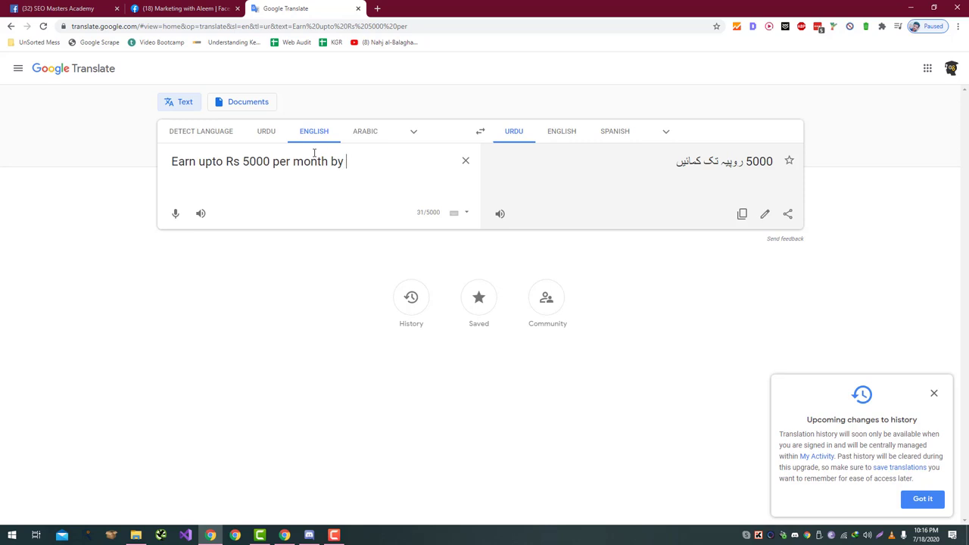
pyautogui.write('creating these ')
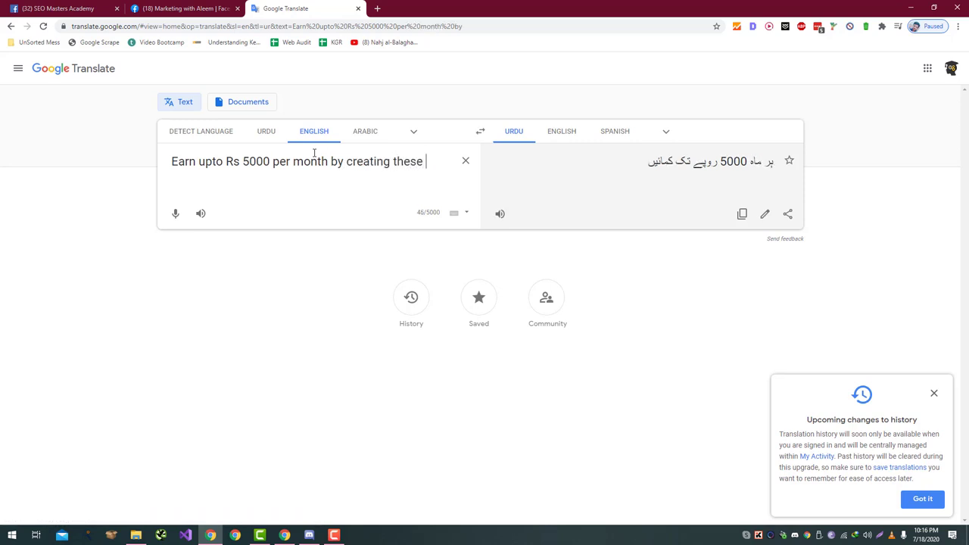
pyautogui.write('Gigs')
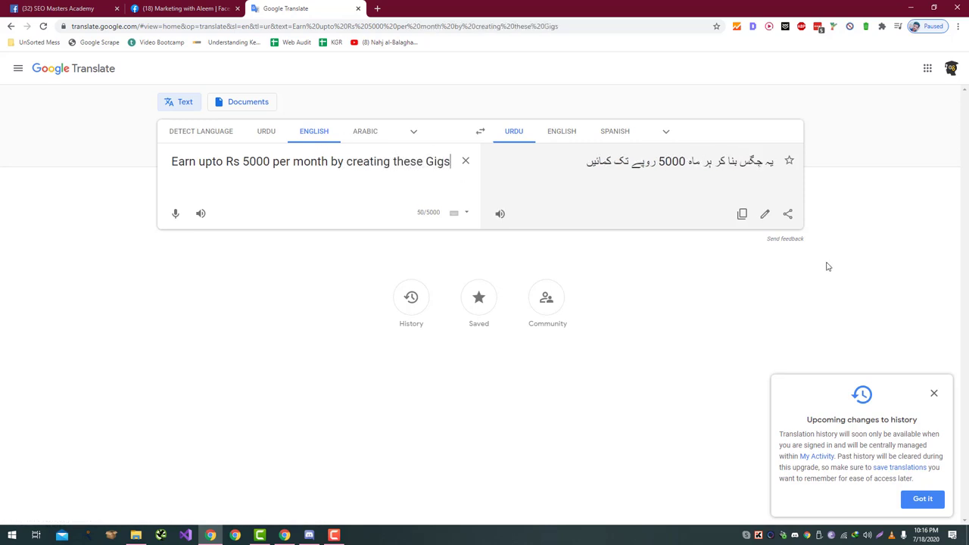
# Edit the Urdu translation, replacing its word for gigs with "Fiverr Gigs"
pyautogui.click(763, 216)
pyautogui.doubleClick(758, 160)
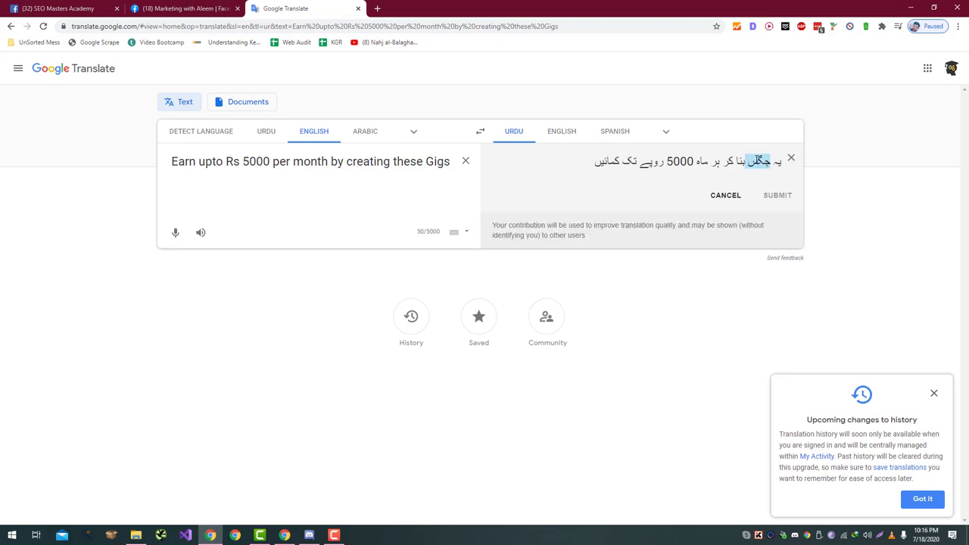
pyautogui.write('F')
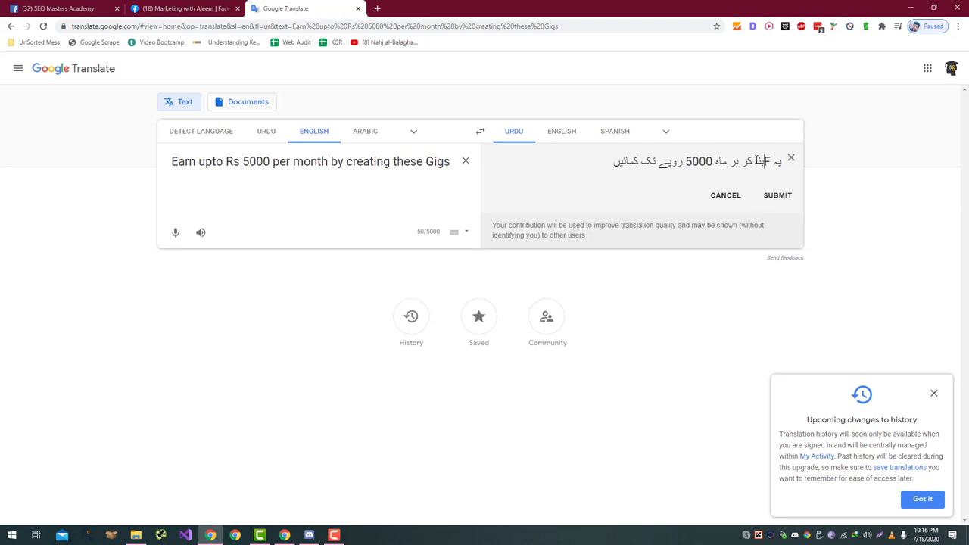
pyautogui.write('iverr Gigs')
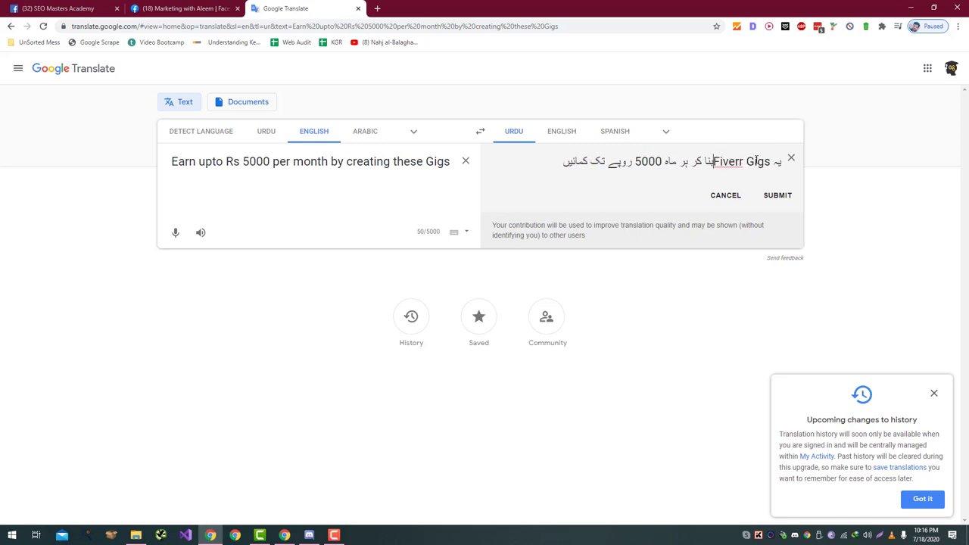
pyautogui.hotkey('ctrl', 'a')
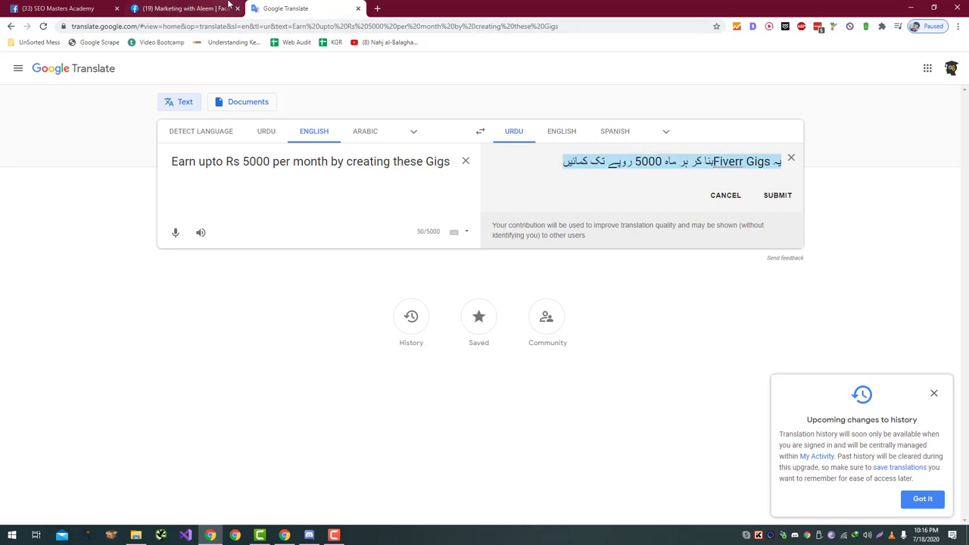
pyautogui.click(182, 8)
pyautogui.click(286, 8)
# Change the amount in the edited Urdu translation to 50000 and copy the whole sentence
pyautogui.click(654, 159)
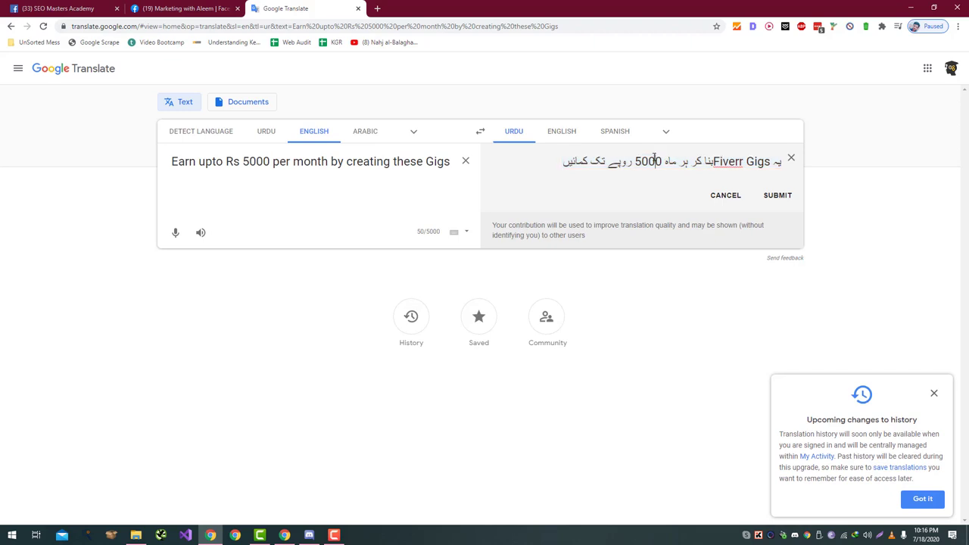
pyautogui.write('0')
pyautogui.hotkey('ctrl', 'a')
pyautogui.hotkey('ctrl', 'c')
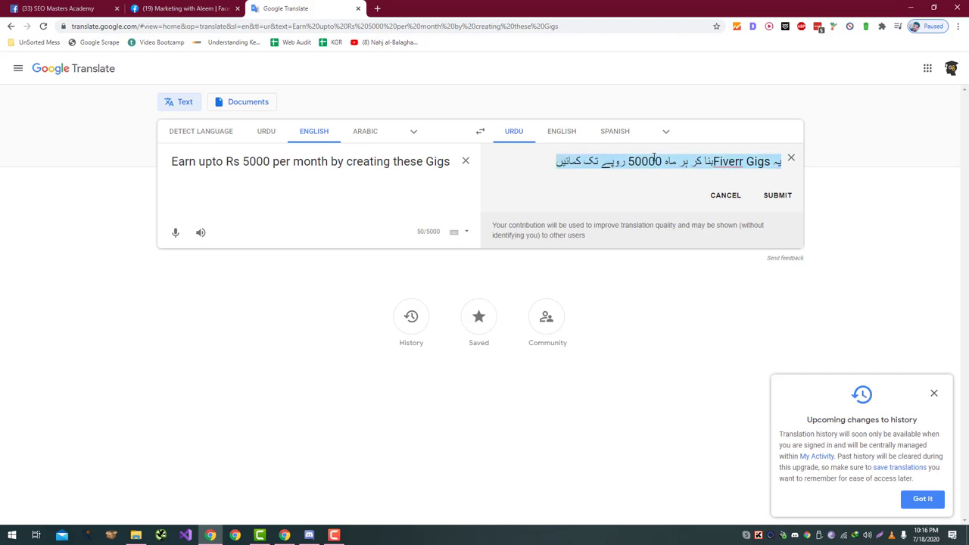
# Back in the Facebook video upload, paste the copied Urdu sentence as both the video's title and its description
pyautogui.click(210, 6)
pyautogui.hotkey('ctrl', 'v')
pyautogui.click(281, 240)
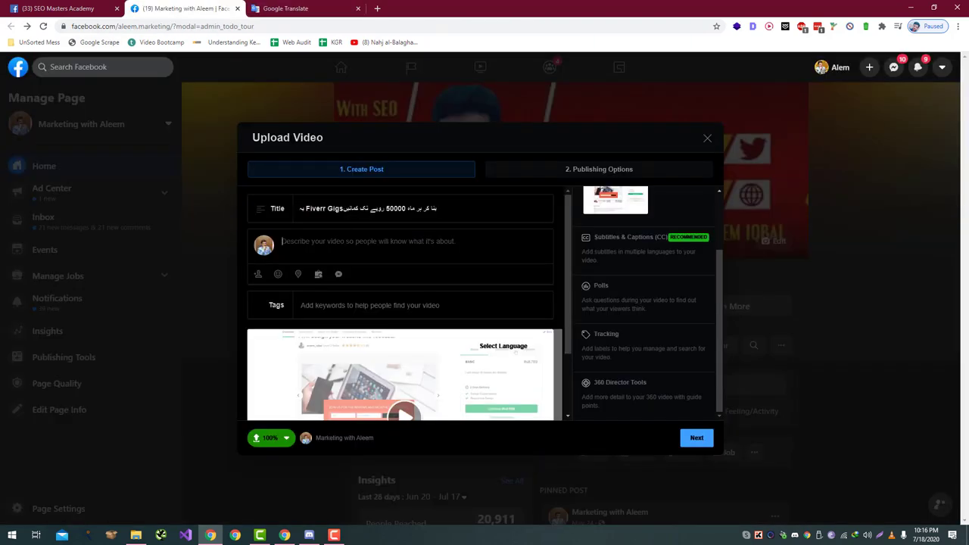
pyautogui.write('پہ Fiverr Gigsبنا کر ہر ماہ 50000 روپے تک کمائیں')
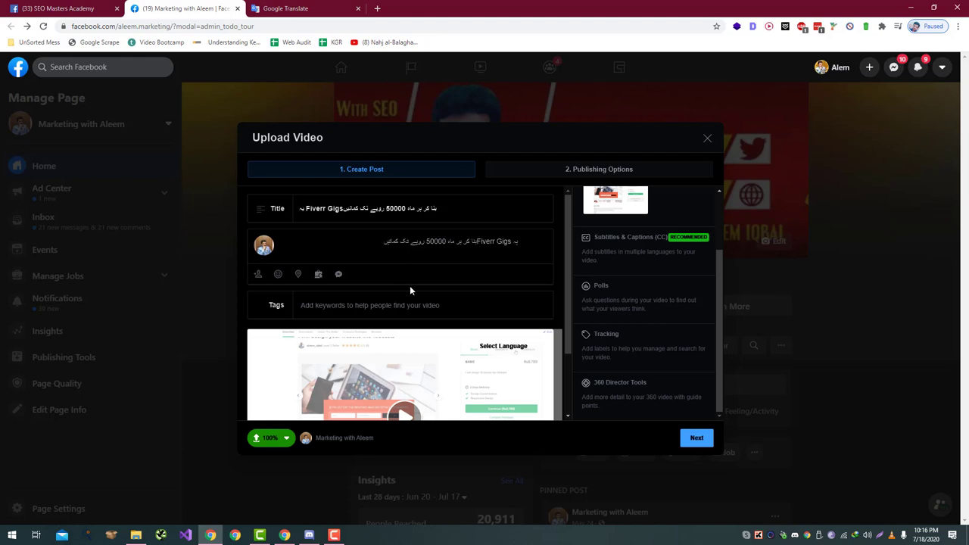
# Set "Fiverr Gigs to Earn upto 50000 Easily.jpg" from Downloads as the video's custom thumbnail image
pyautogui.scroll(1, 603, 279)
pyautogui.click(603, 280)
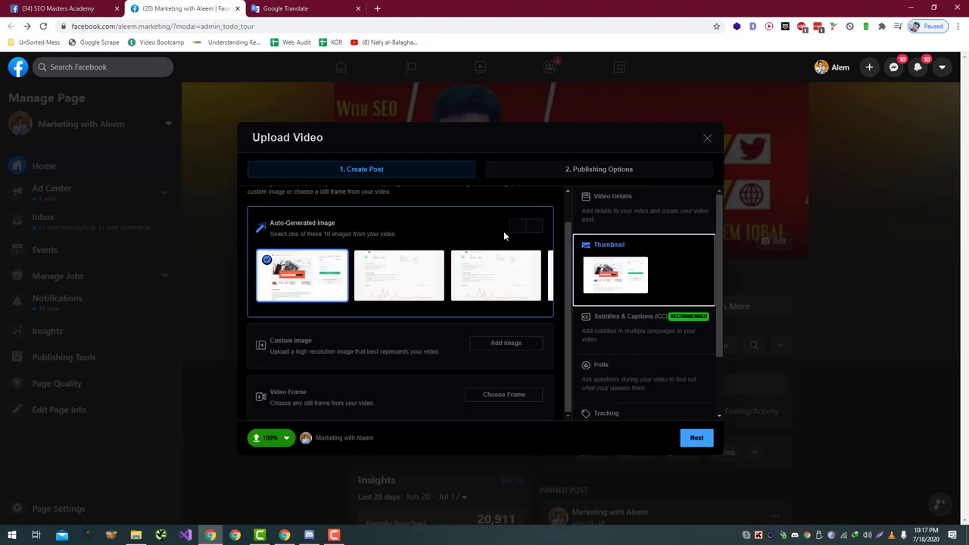
pyautogui.click(517, 347)
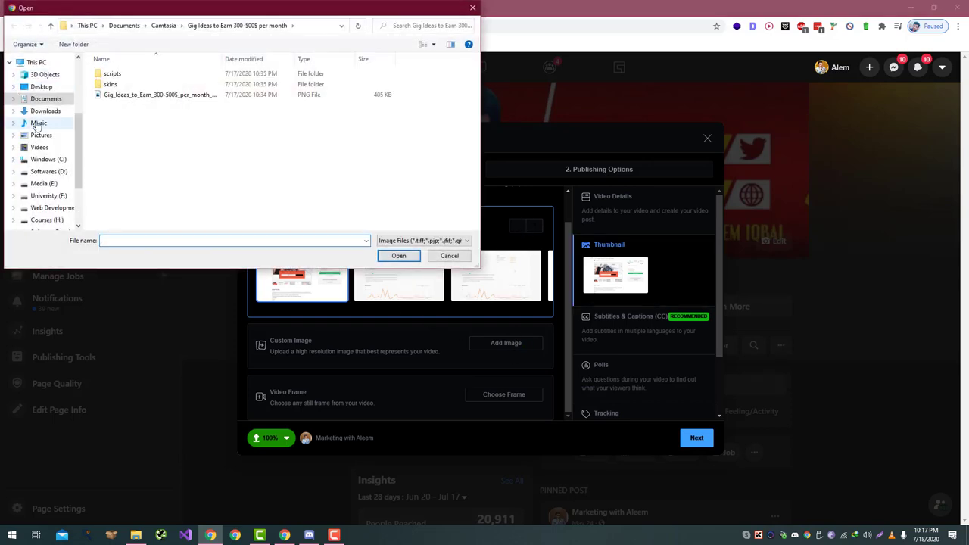
pyautogui.click(44, 111)
pyautogui.scroll(-1, 245, 133)
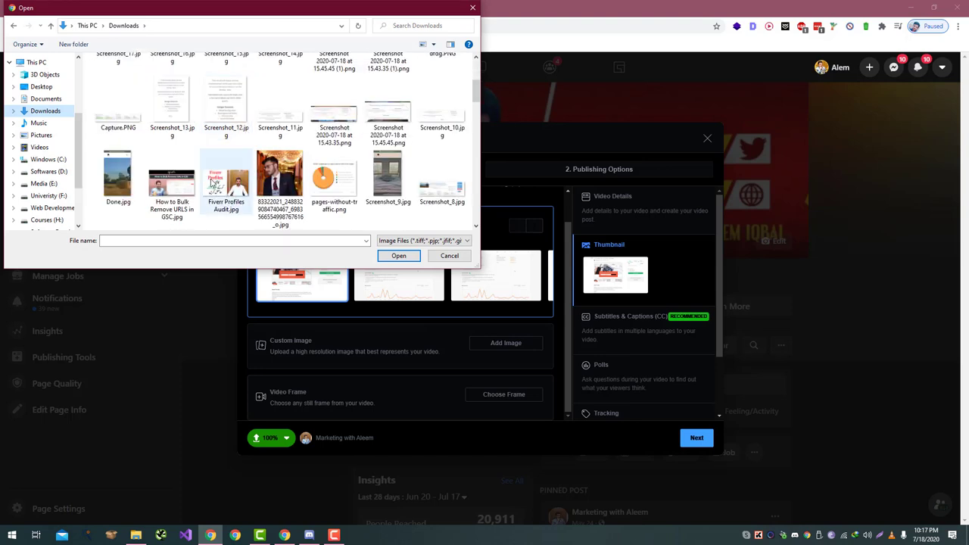
pyautogui.scroll(-1, 214, 184)
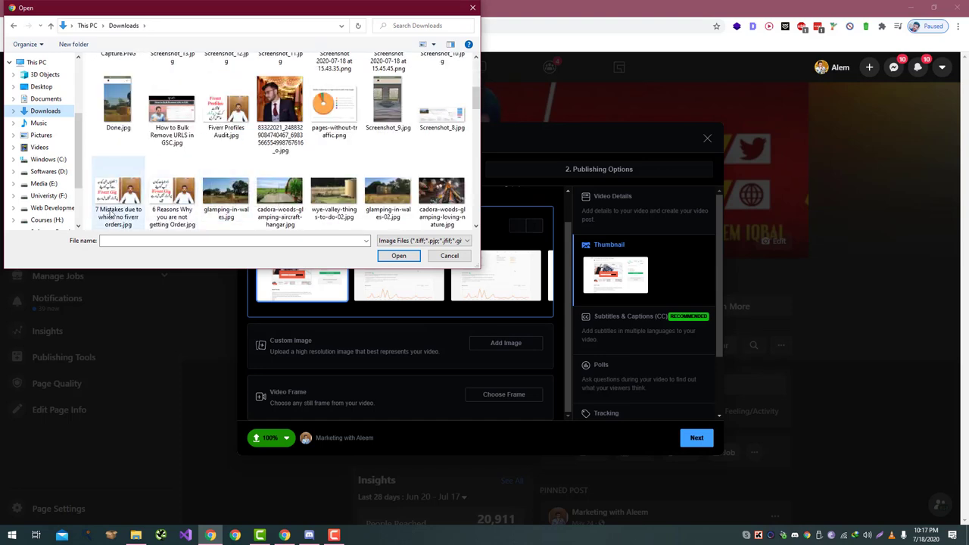
pyautogui.scroll(-3, 189, 214)
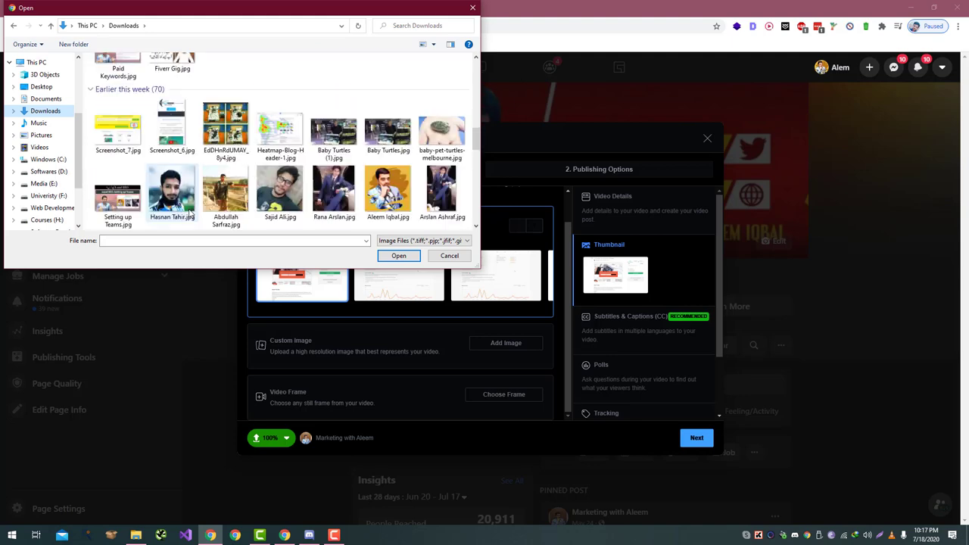
pyautogui.scroll(2, 191, 214)
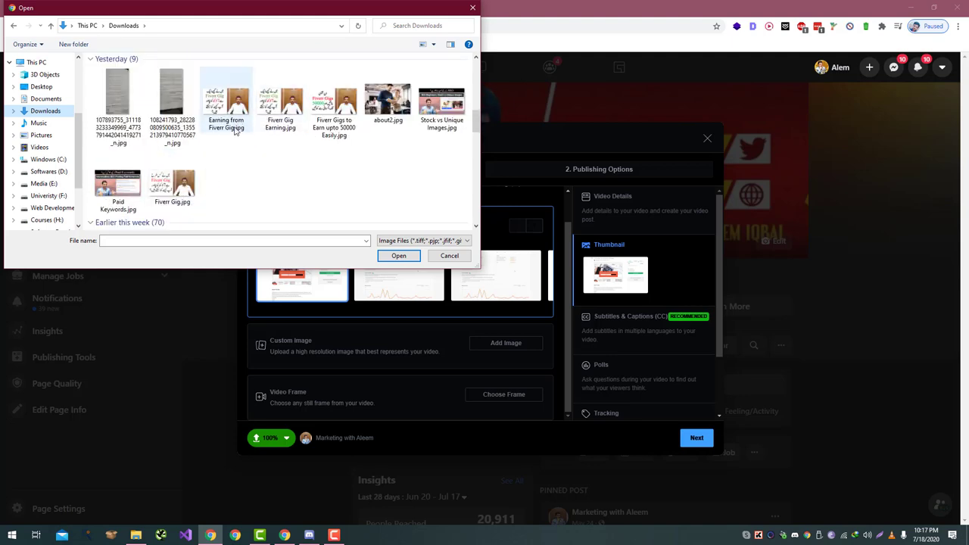
pyautogui.doubleClick(334, 106)
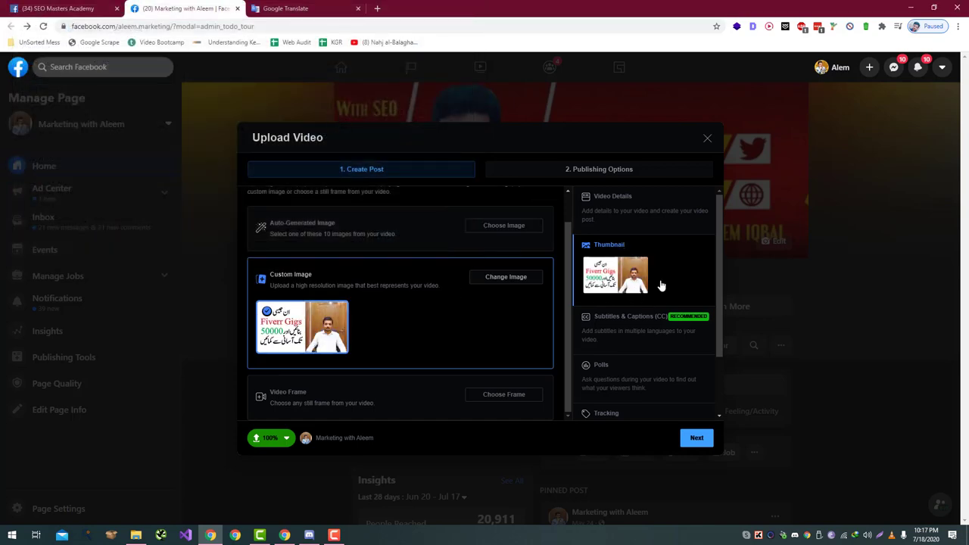
pyautogui.scroll(-2, 659, 283)
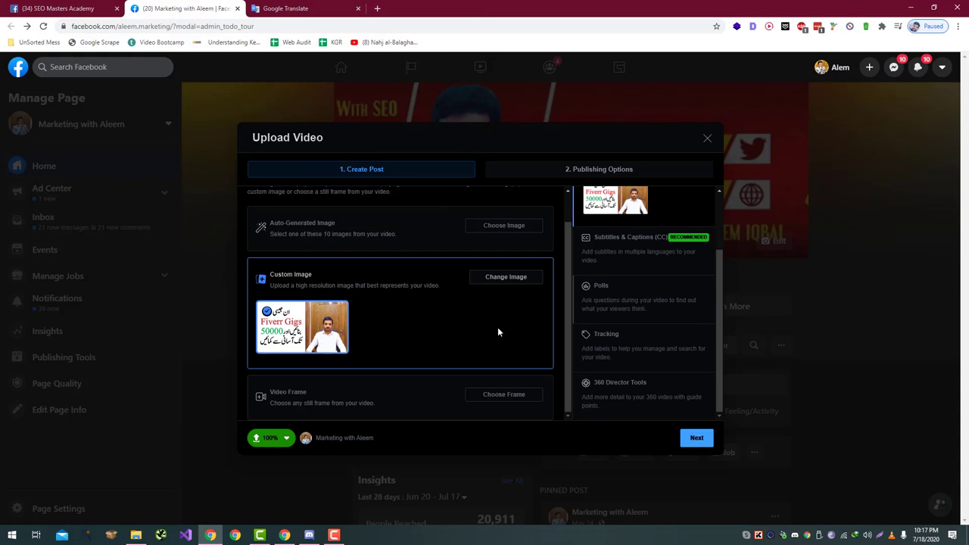
# Autogenerate captions for the uploaded video in its Subtitles & Captions settings
pyautogui.scroll(1, 488, 342)
pyautogui.scroll(2, 651, 253)
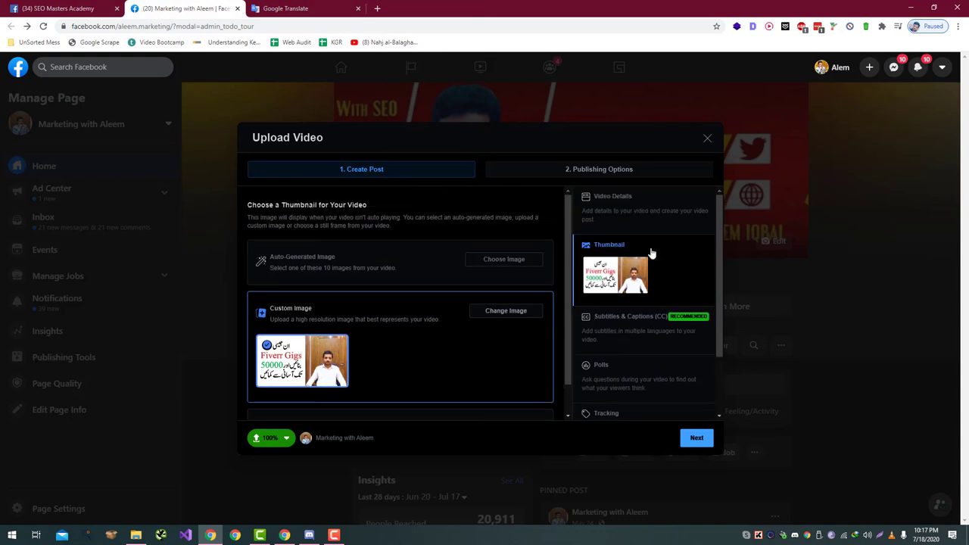
pyautogui.click(638, 337)
pyautogui.scroll(-1, 604, 334)
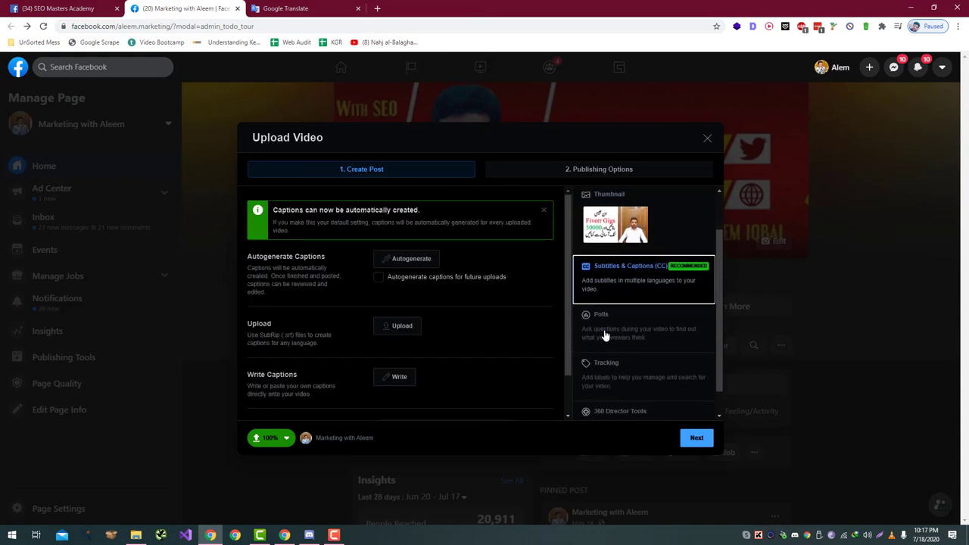
pyautogui.click(394, 261)
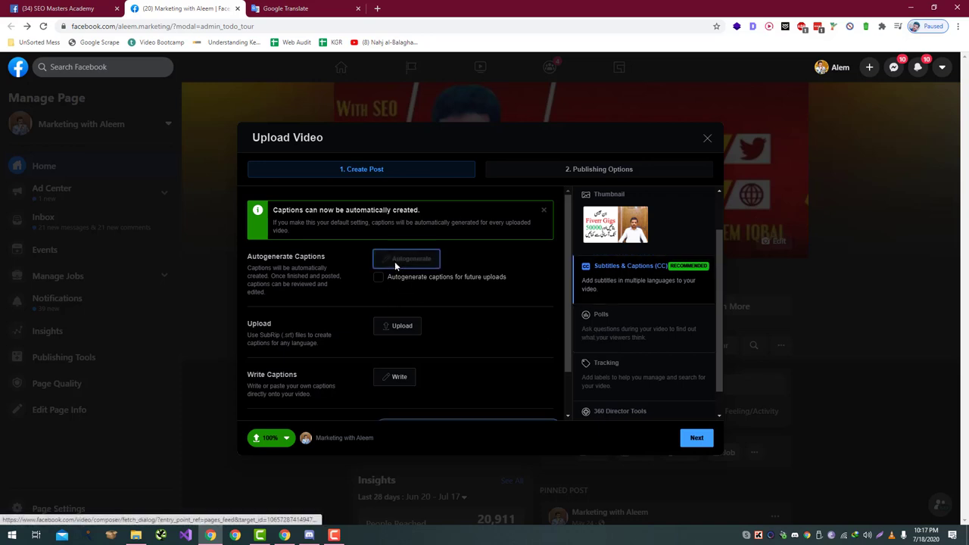
pyautogui.scroll(-2, 484, 301)
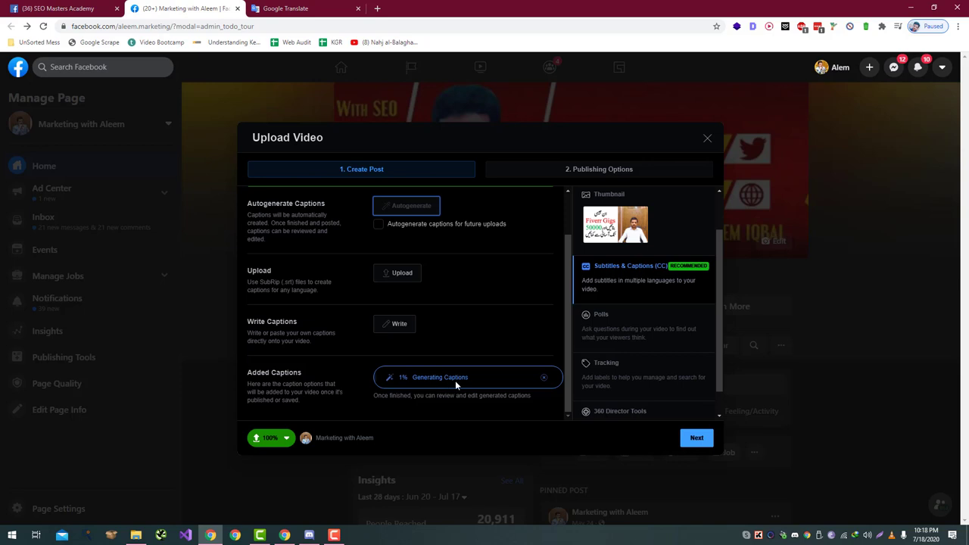
# Review the generated Urdu captions along the video timeline, then leave the caption editor without saving a draft
pyautogui.click(455, 383)
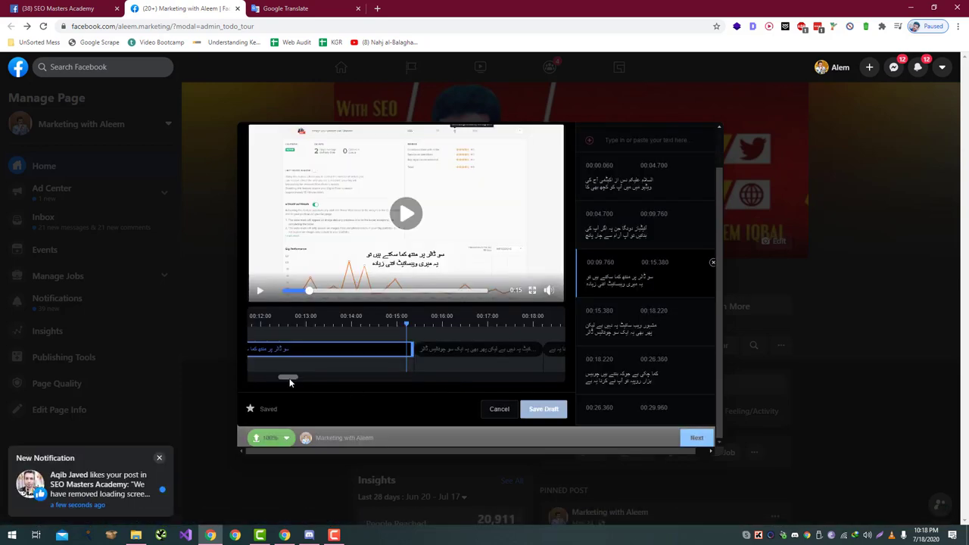
pyautogui.moveTo(291, 378); pyautogui.dragTo(526, 383)
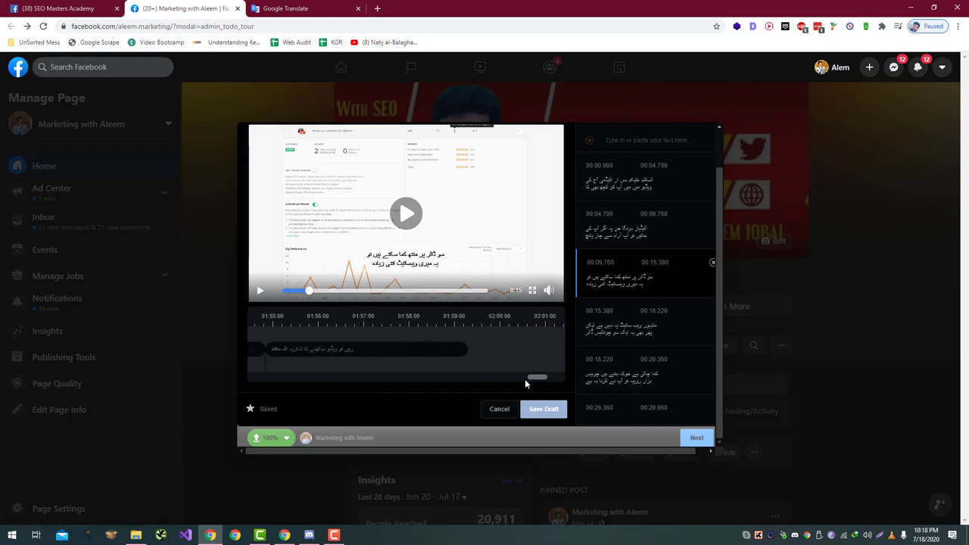
pyautogui.click(417, 353)
pyautogui.click(543, 412)
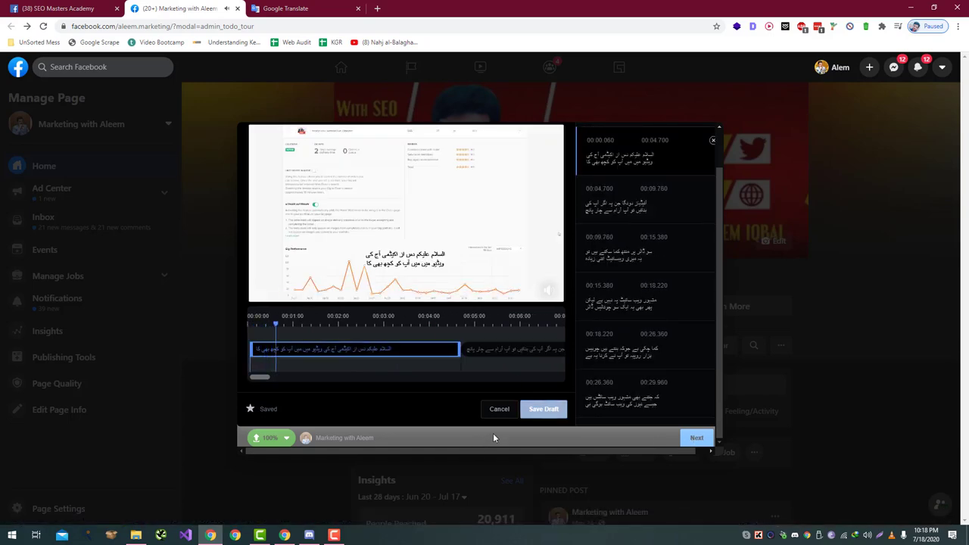
pyautogui.click(499, 410)
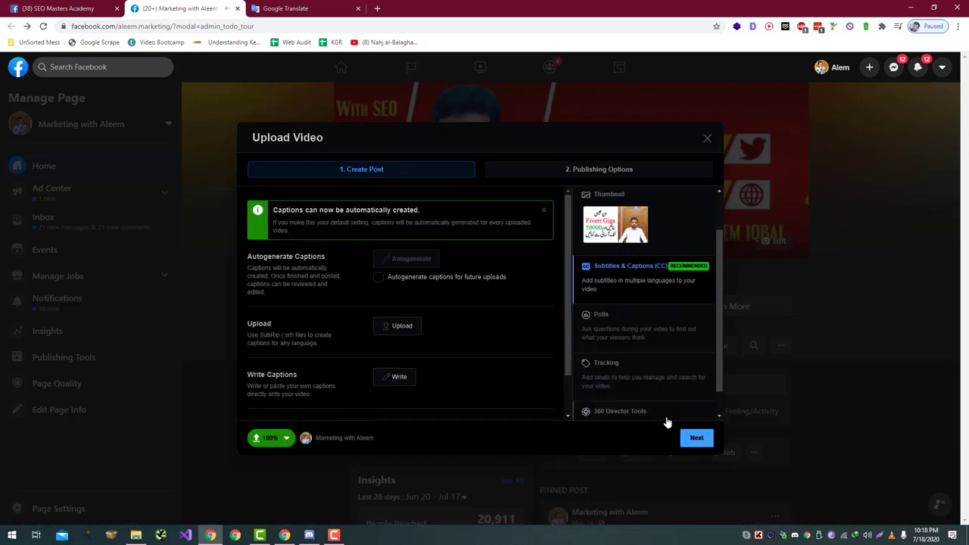
# Continue to the publishing options, check them and publish the video to the page
pyautogui.click(690, 439)
pyautogui.scroll(-10, 465, 332)
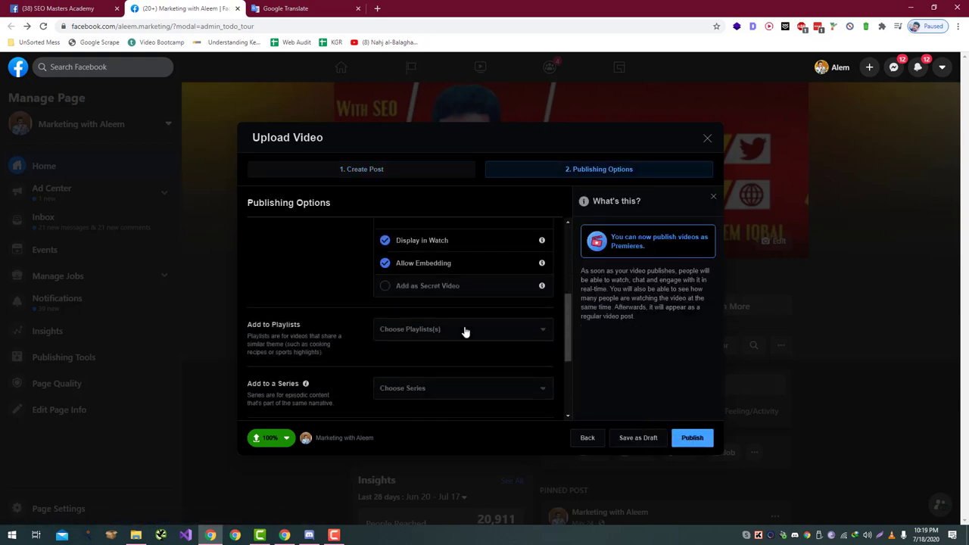
pyautogui.click(700, 438)
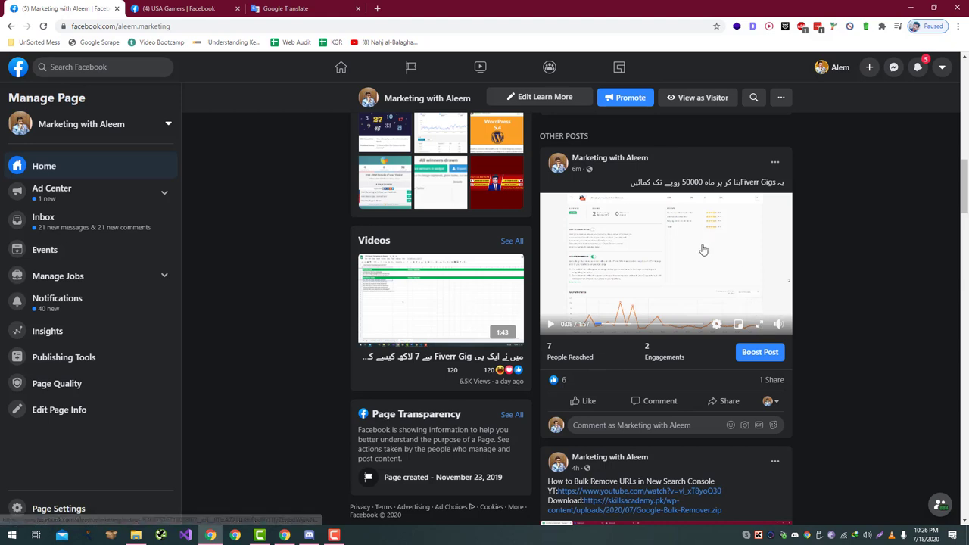
# Start boosting the newly published Fiverr Gigs video post and view the choices for its button label
pyautogui.click(763, 360)
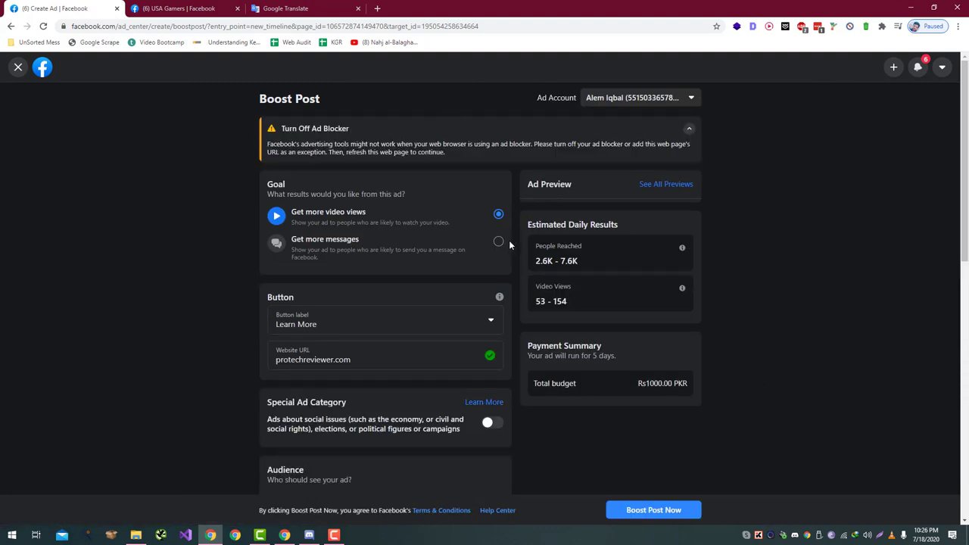
pyautogui.scroll(-1, 479, 259)
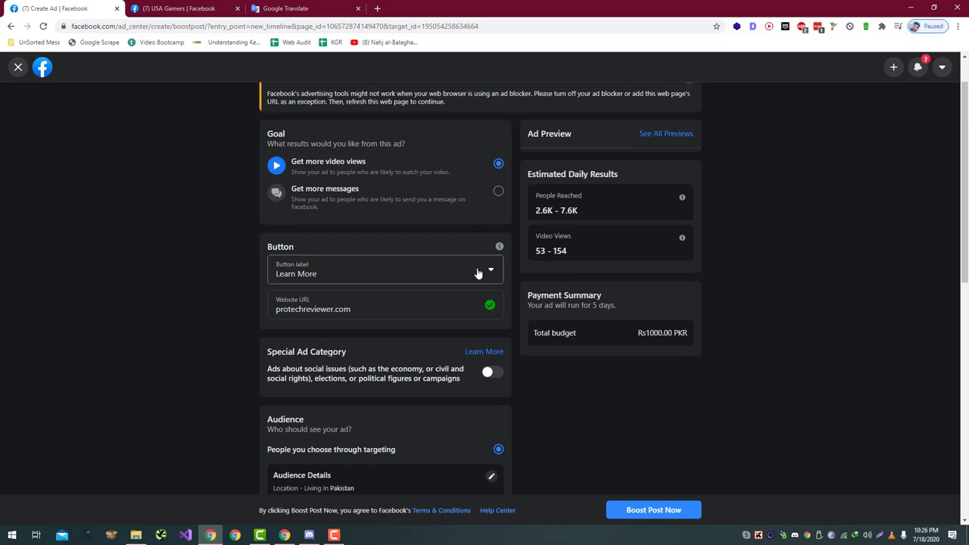
pyautogui.click(478, 273)
pyautogui.click(478, 273)
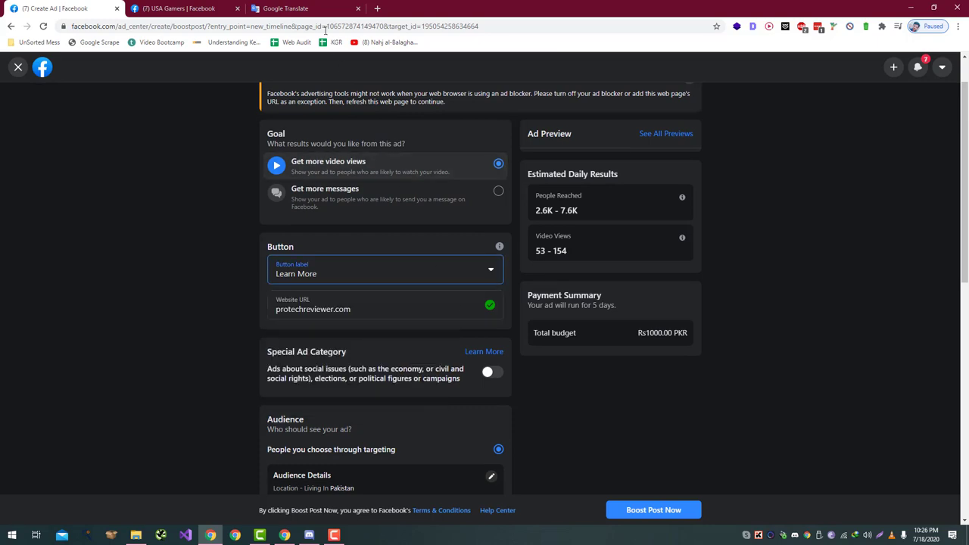
# Switch to YouTube Studio and get the link of the channel video "Create Gigs like these to Earn 300-500$ monthly"
pyautogui.click(284, 535)
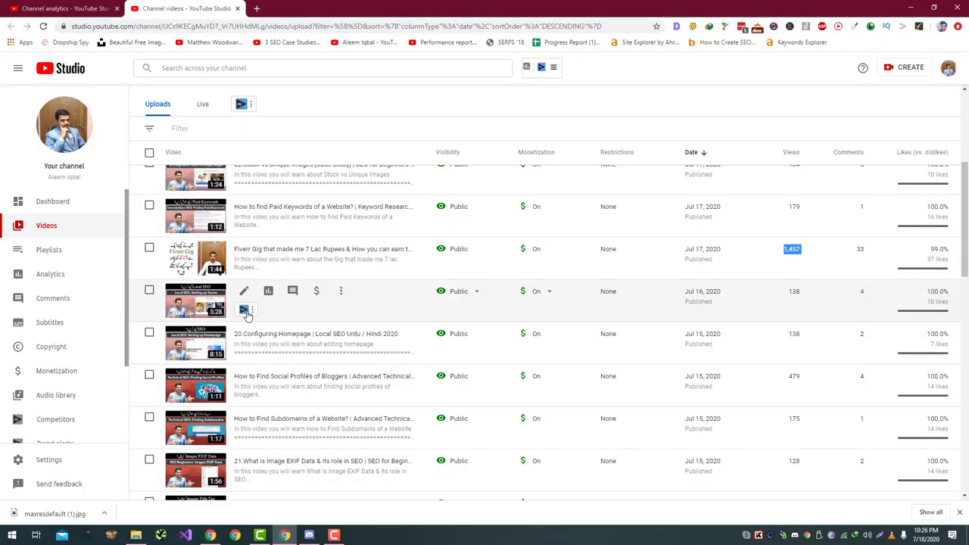
pyautogui.click(34, 8)
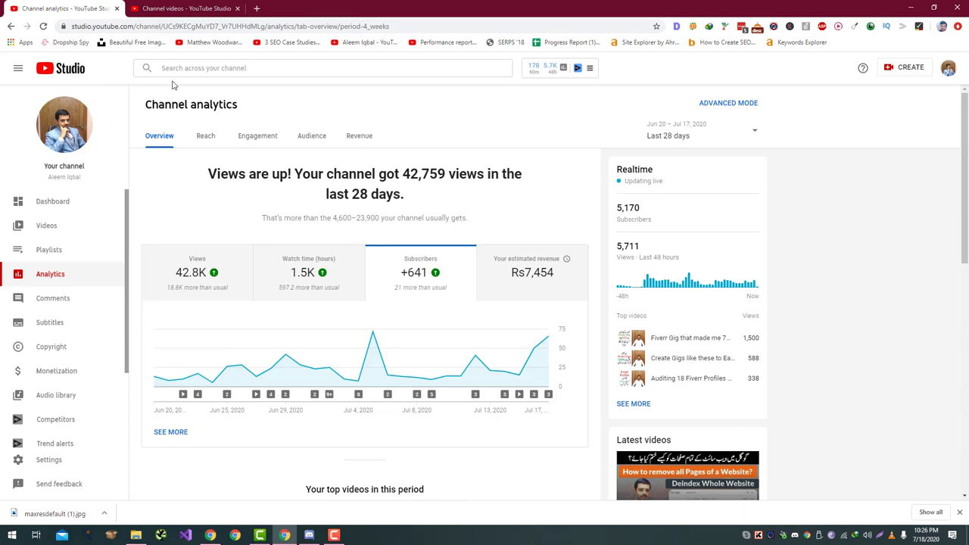
pyautogui.click(76, 235)
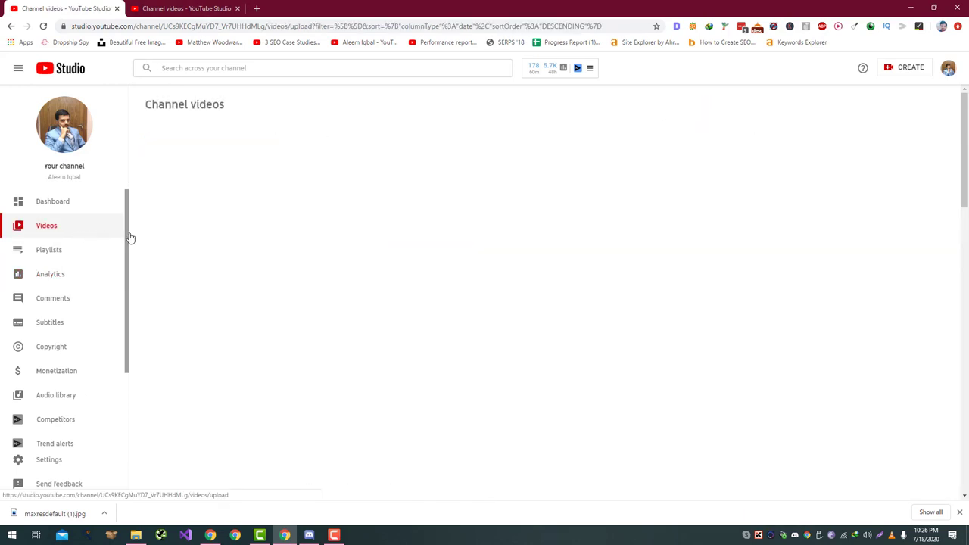
pyautogui.moveTo(370, 216)
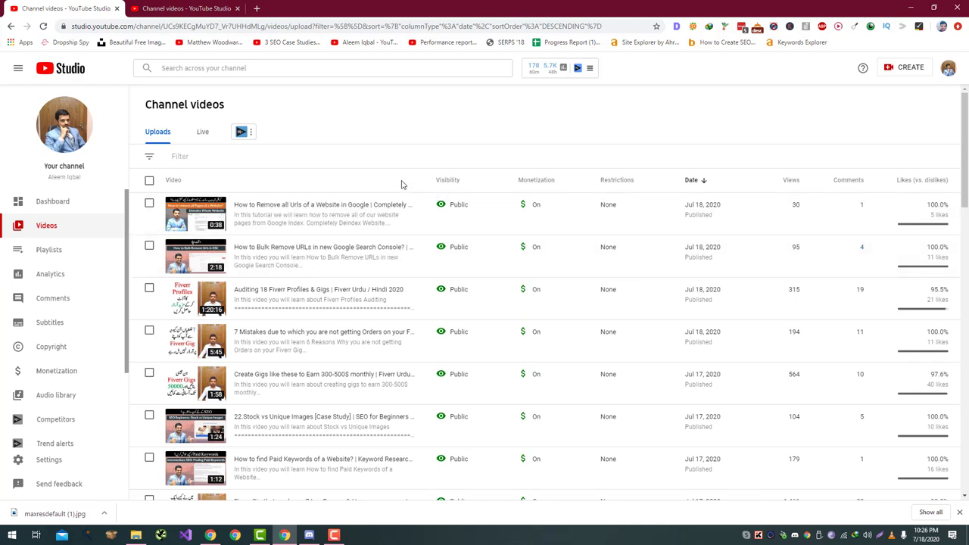
pyautogui.scroll(-1, 409, 333)
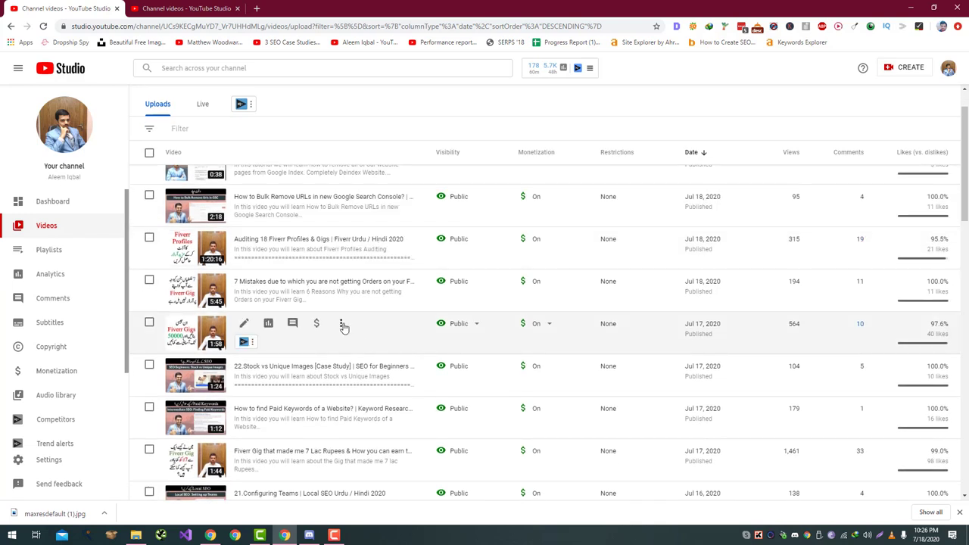
pyautogui.click(341, 324)
pyautogui.click(337, 340)
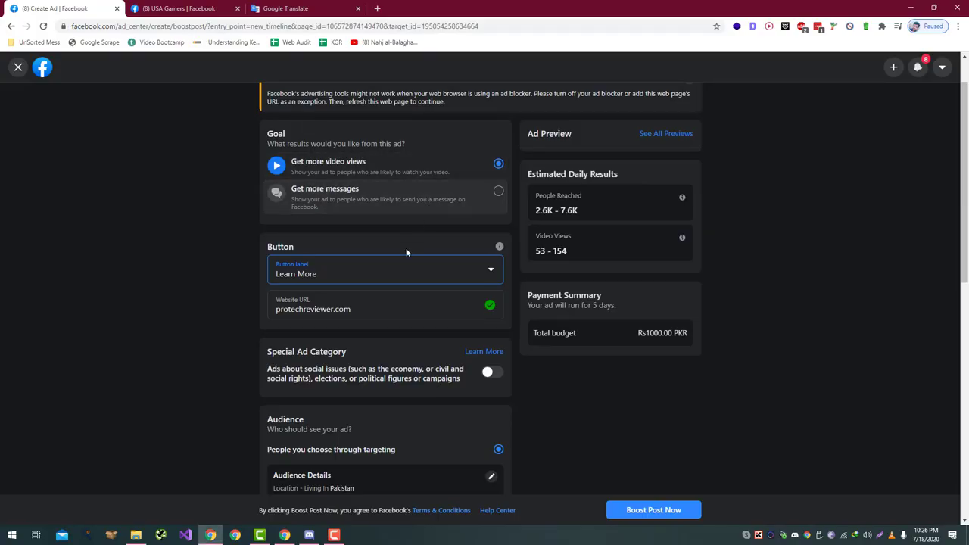
pyautogui.click(376, 309)
pyautogui.hotkey('ctrl', 'a')
pyautogui.write('https://www.youtube.com/watch?v=CW6VH6WvFaU')
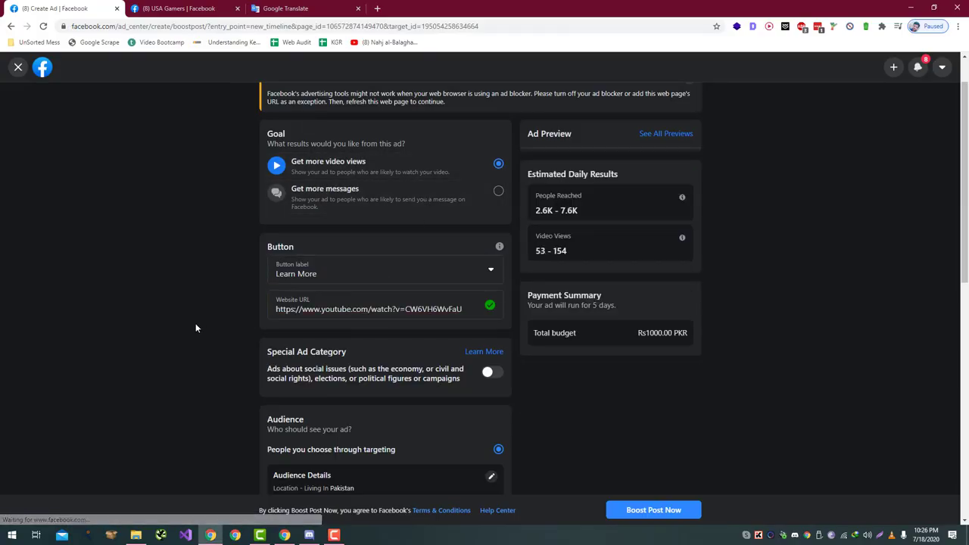
pyautogui.scroll(-1, 207, 319)
pyautogui.scroll(-3, 207, 324)
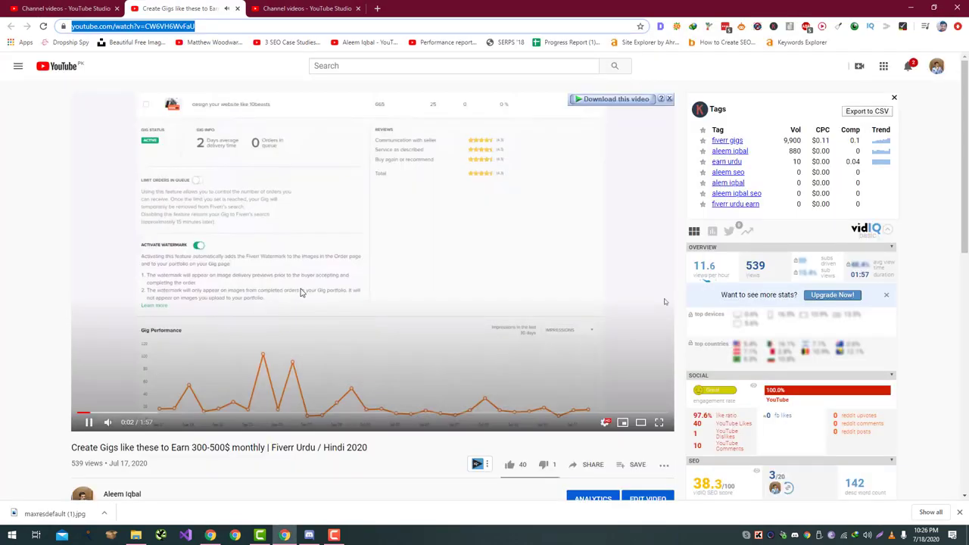
pyautogui.hotkey('alt', 'Tab')
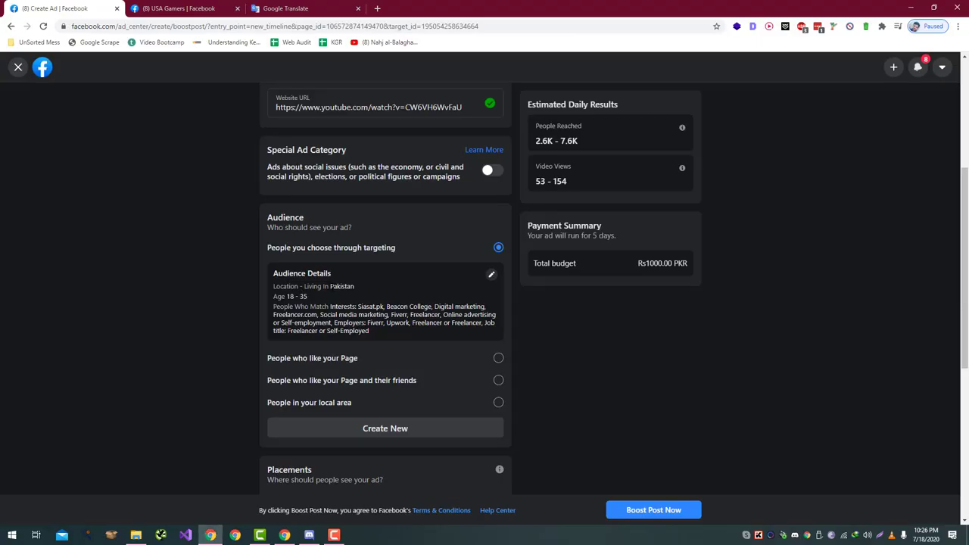
# Examine the targeted audience's gender, age, location and detailed targeting interests, then close the audience editor without changes
pyautogui.click(491, 276)
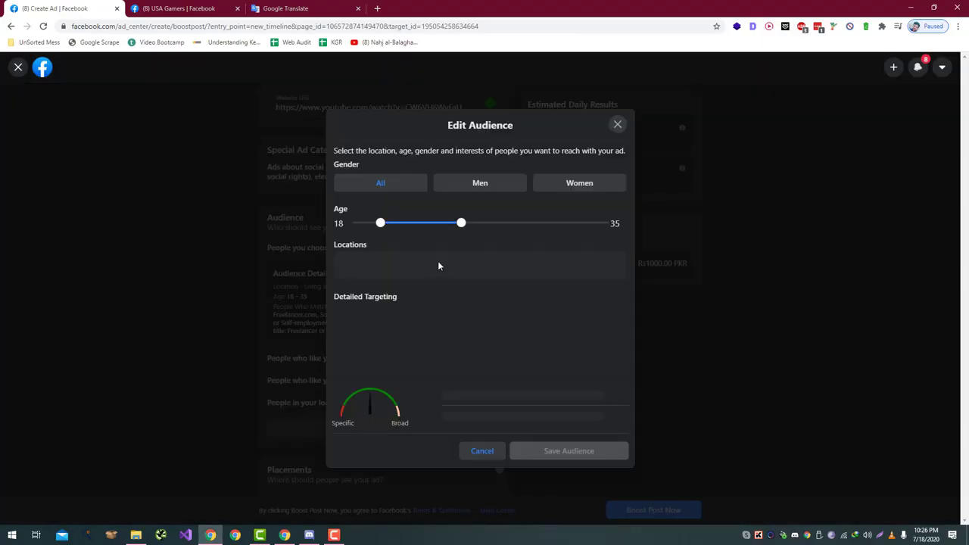
pyautogui.scroll(-1, 499, 254)
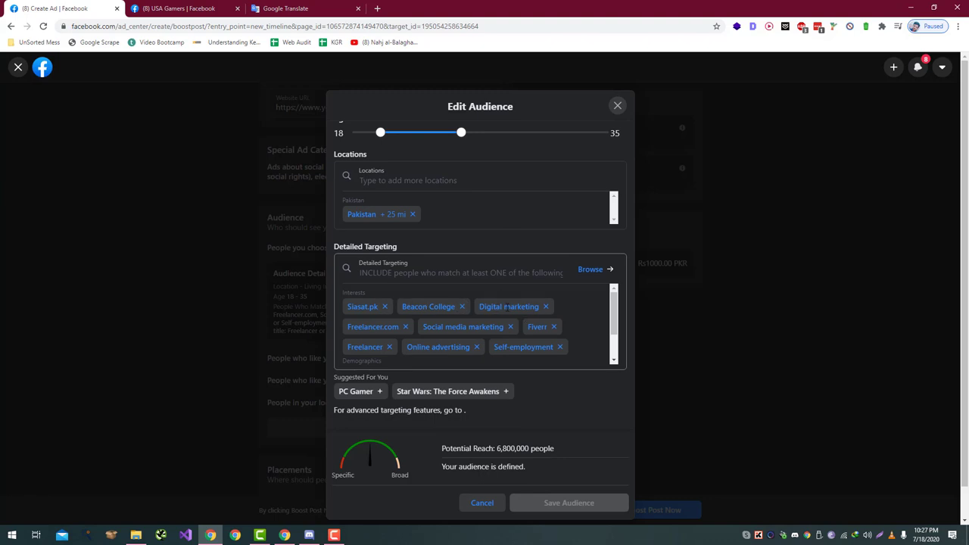
pyautogui.scroll(-1, 504, 306)
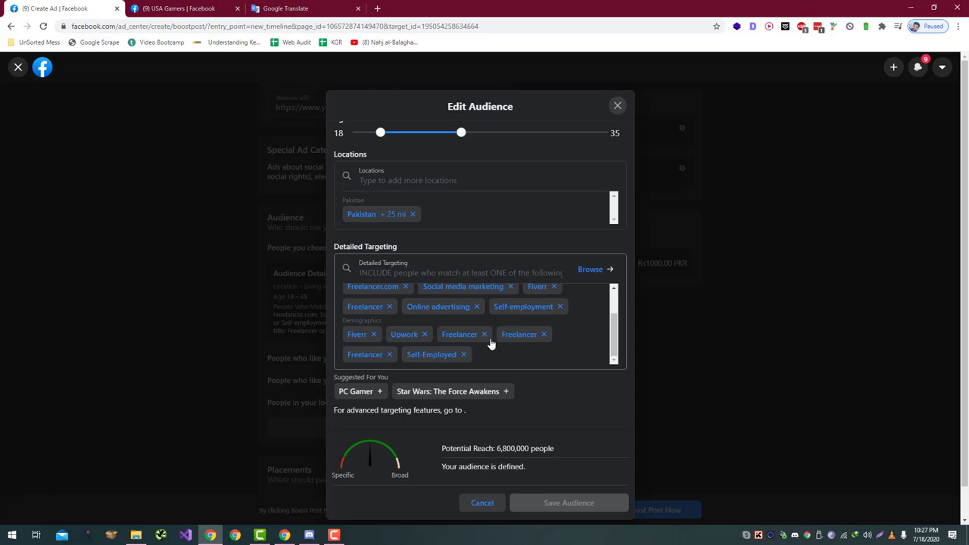
pyautogui.scroll(4, 492, 340)
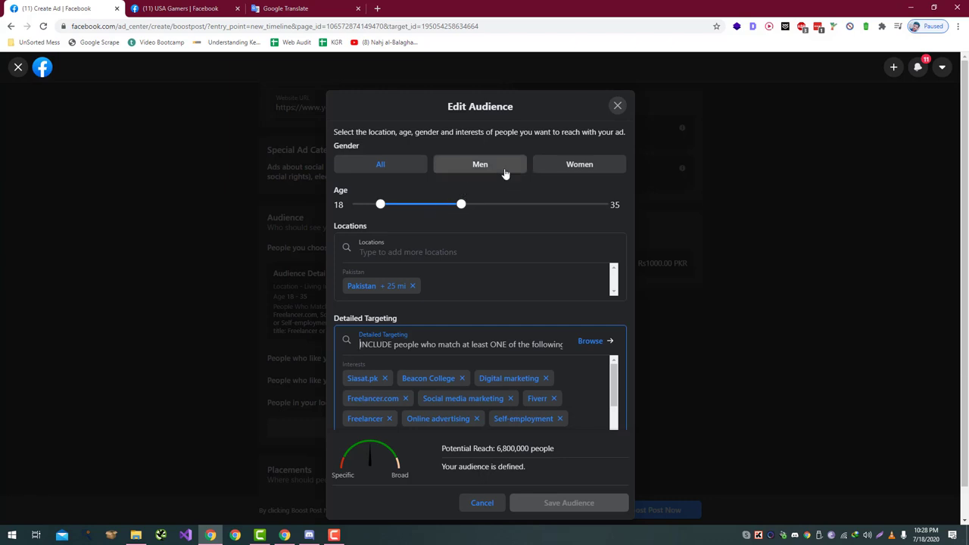
pyautogui.scroll(-1, 511, 223)
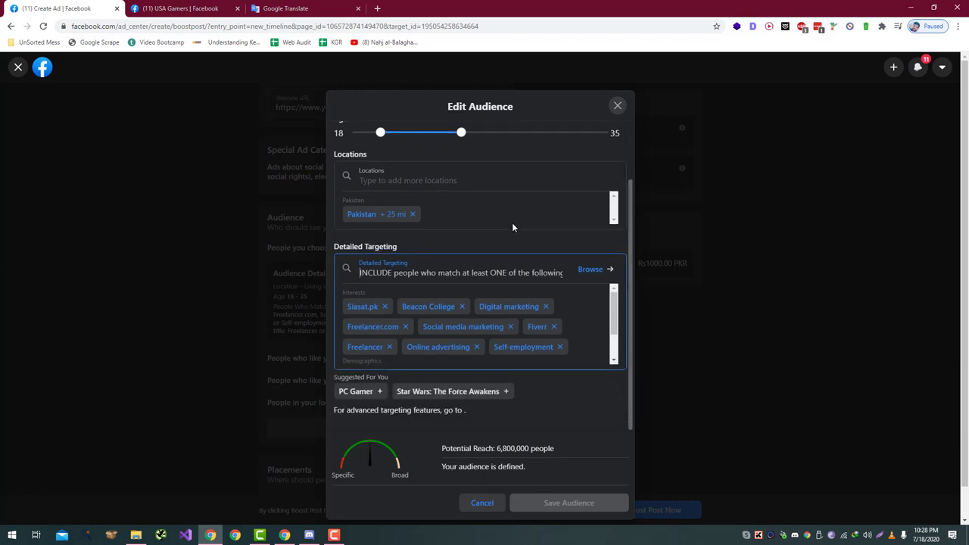
pyautogui.click(482, 503)
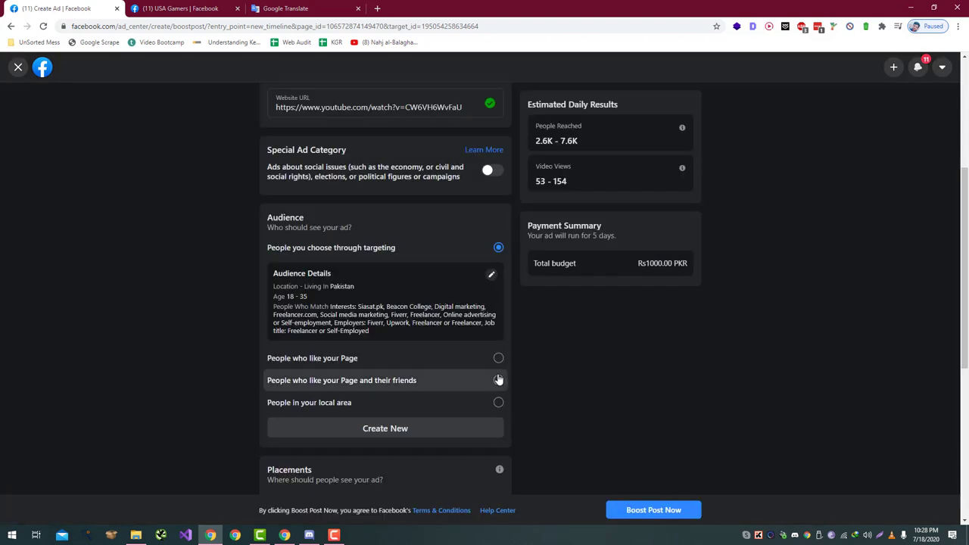
# Exclude Instagram from the ad placements
pyautogui.scroll(-3, 499, 376)
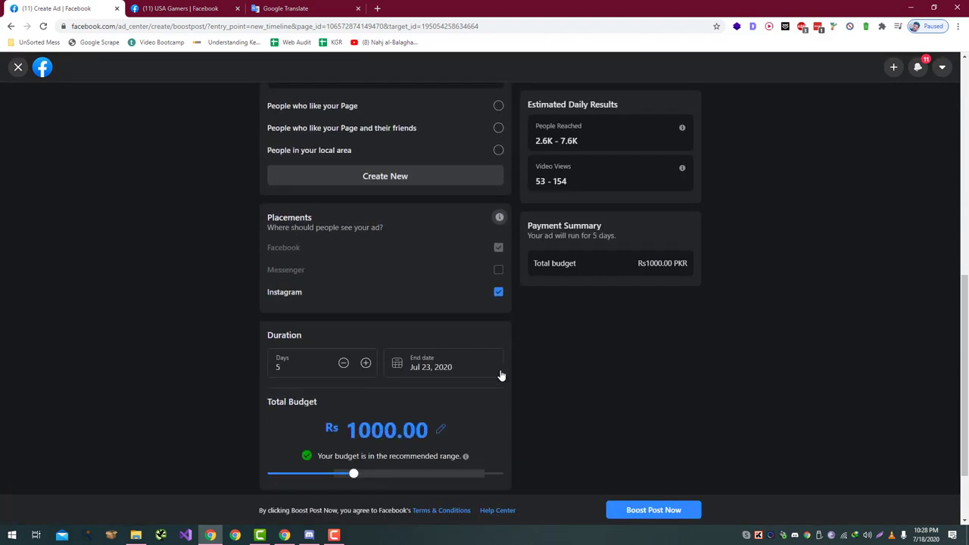
pyautogui.click(498, 292)
pyautogui.scroll(-2, 535, 333)
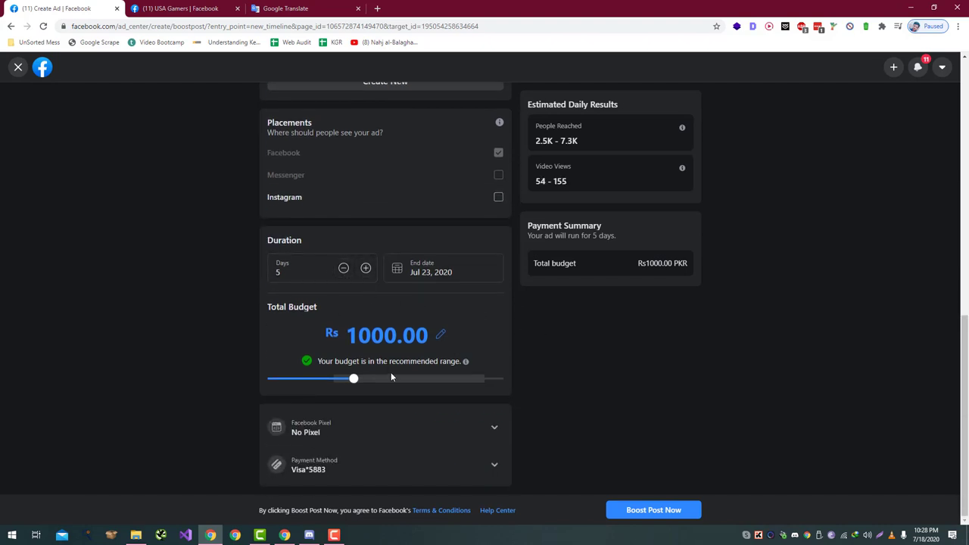
# Expand the Facebook Pixel section and check the available pixel choices
pyautogui.click(493, 424)
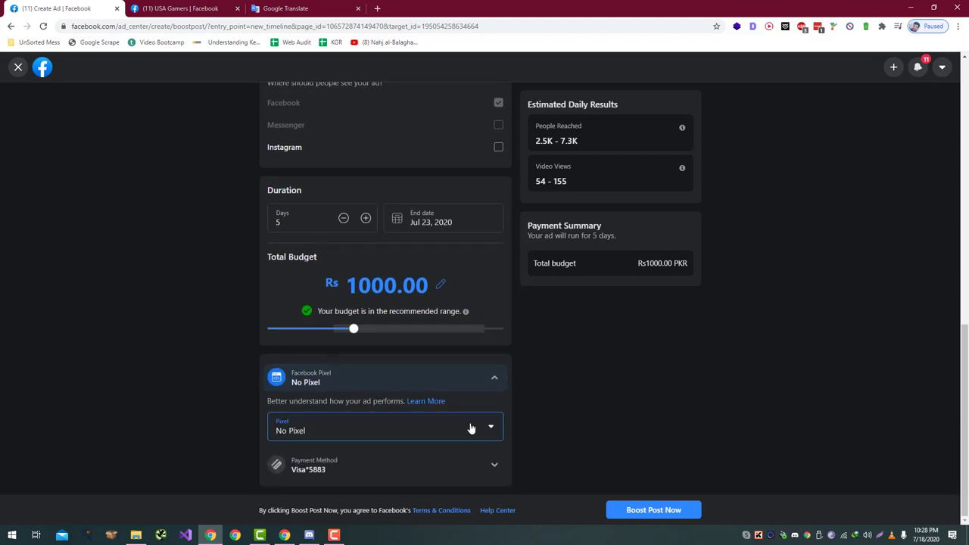
pyautogui.click(470, 427)
pyautogui.click(470, 428)
# Submit the boost for the video post and proceed to Ad Center
pyautogui.scroll(10, 594, 396)
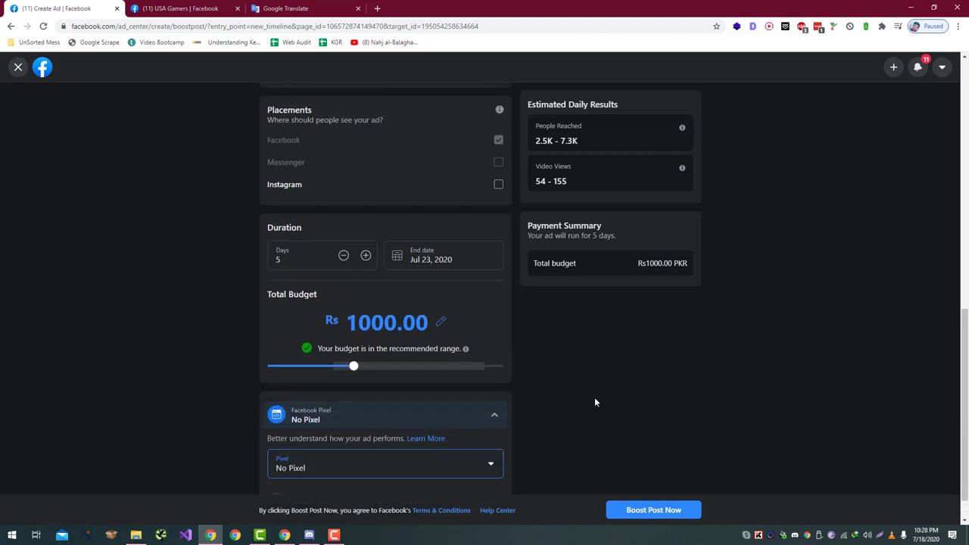
pyautogui.scroll(2, 595, 402)
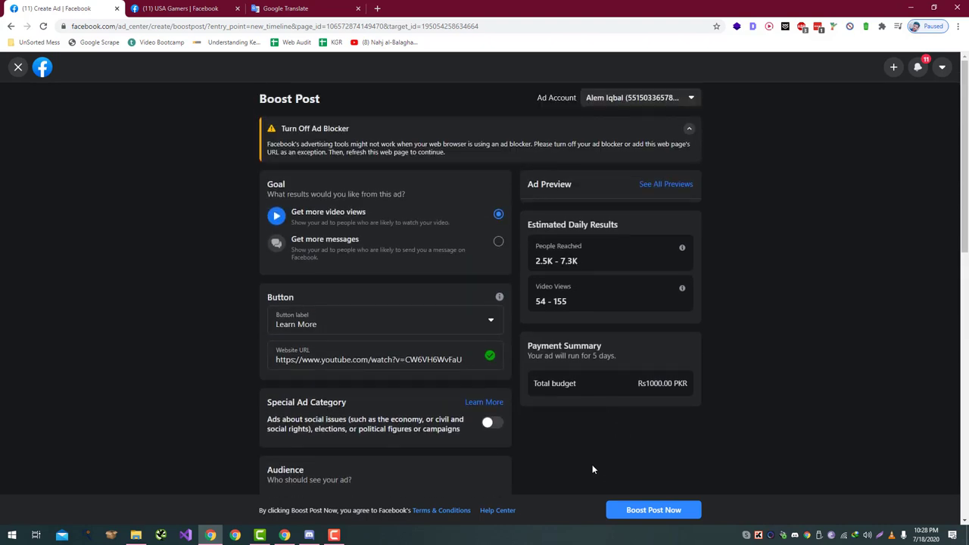
pyautogui.click(640, 511)
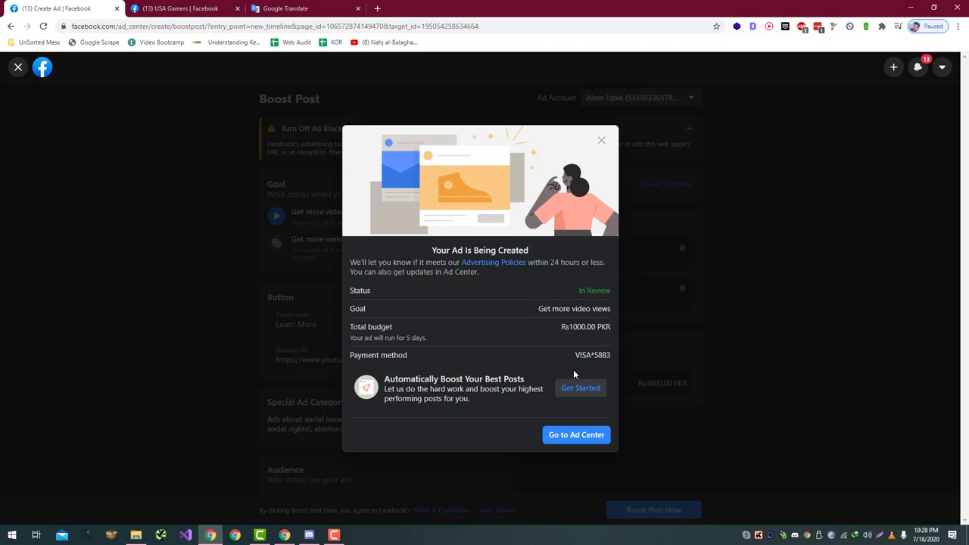
pyautogui.click(571, 441)
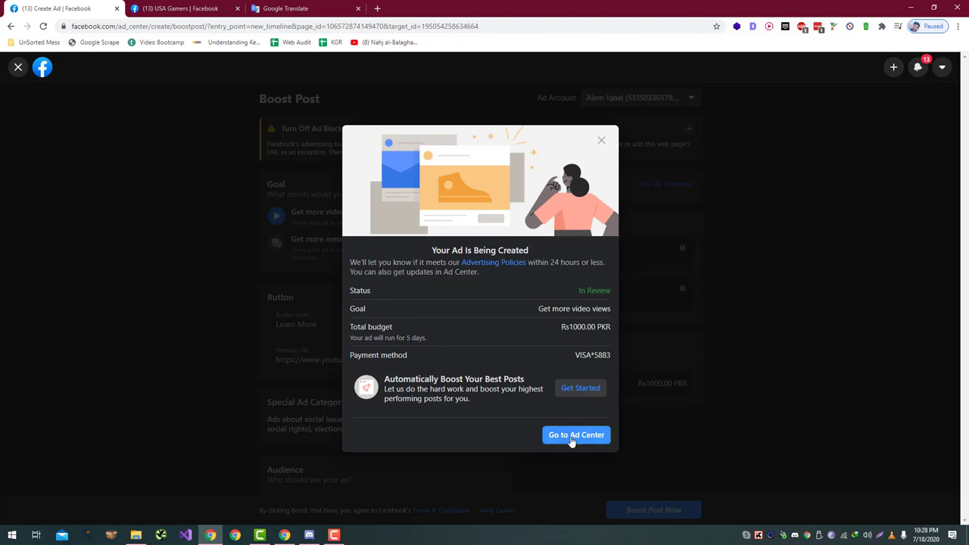